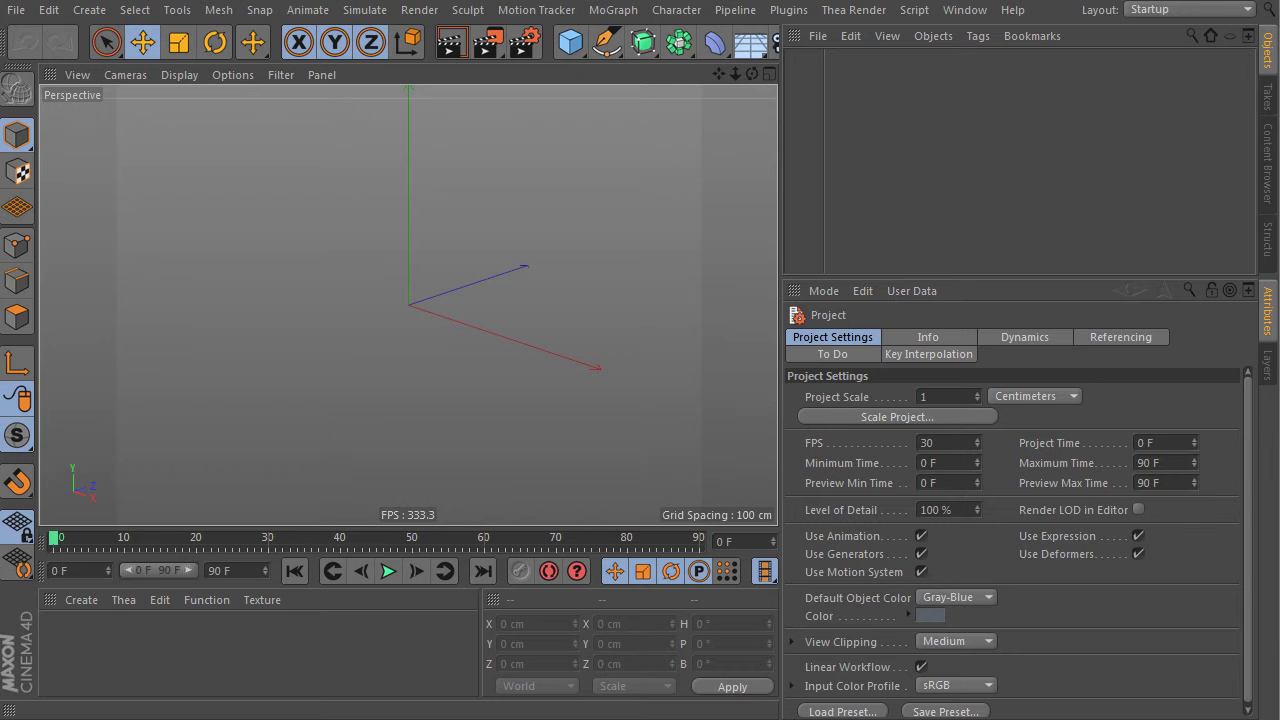
- In the Content Browser, browse Presets > Studio > 3D Objects > Architectural Elements and select Blinds
left_click(1265, 180)
double_click(832, 161)
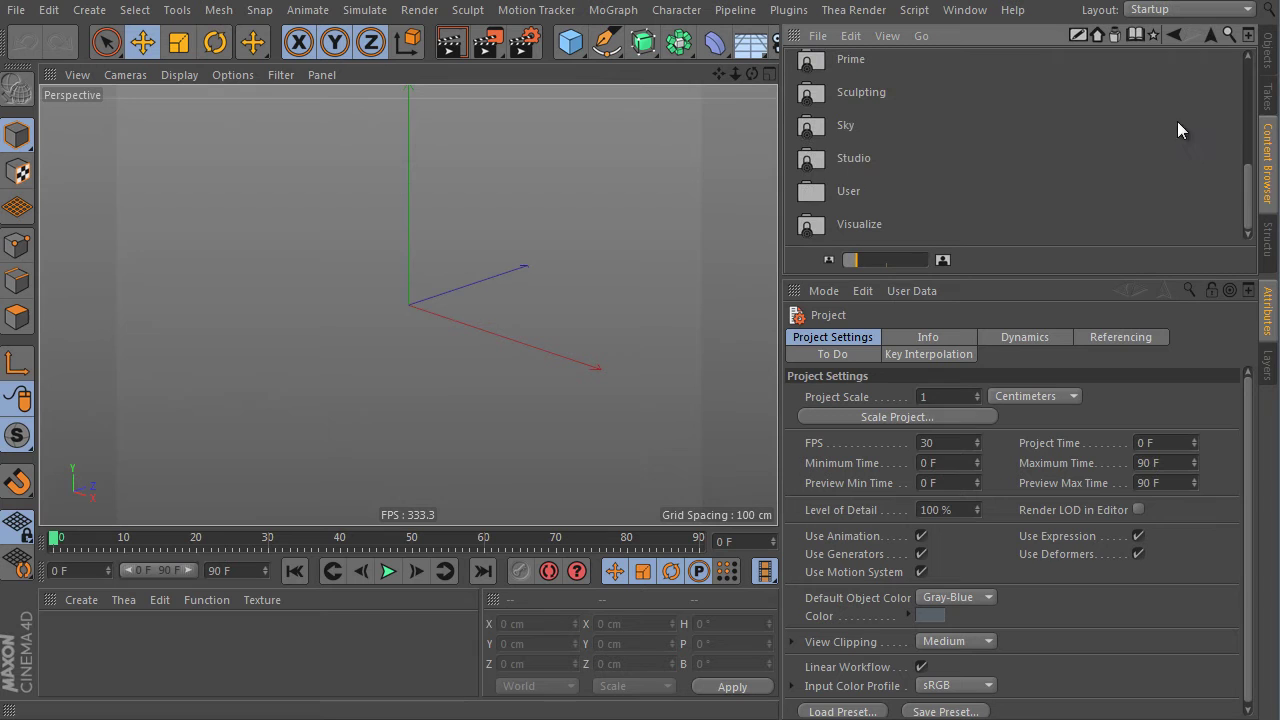
double_click(819, 160)
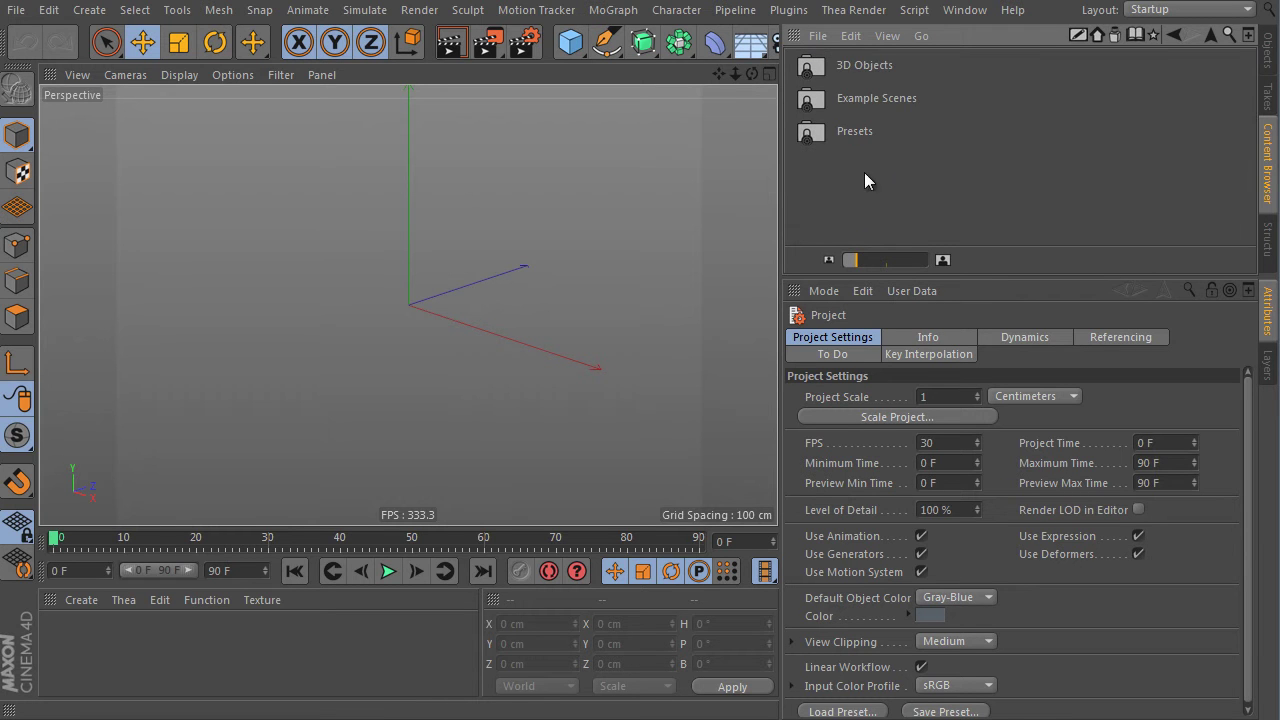
double_click(842, 68)
double_click(868, 65)
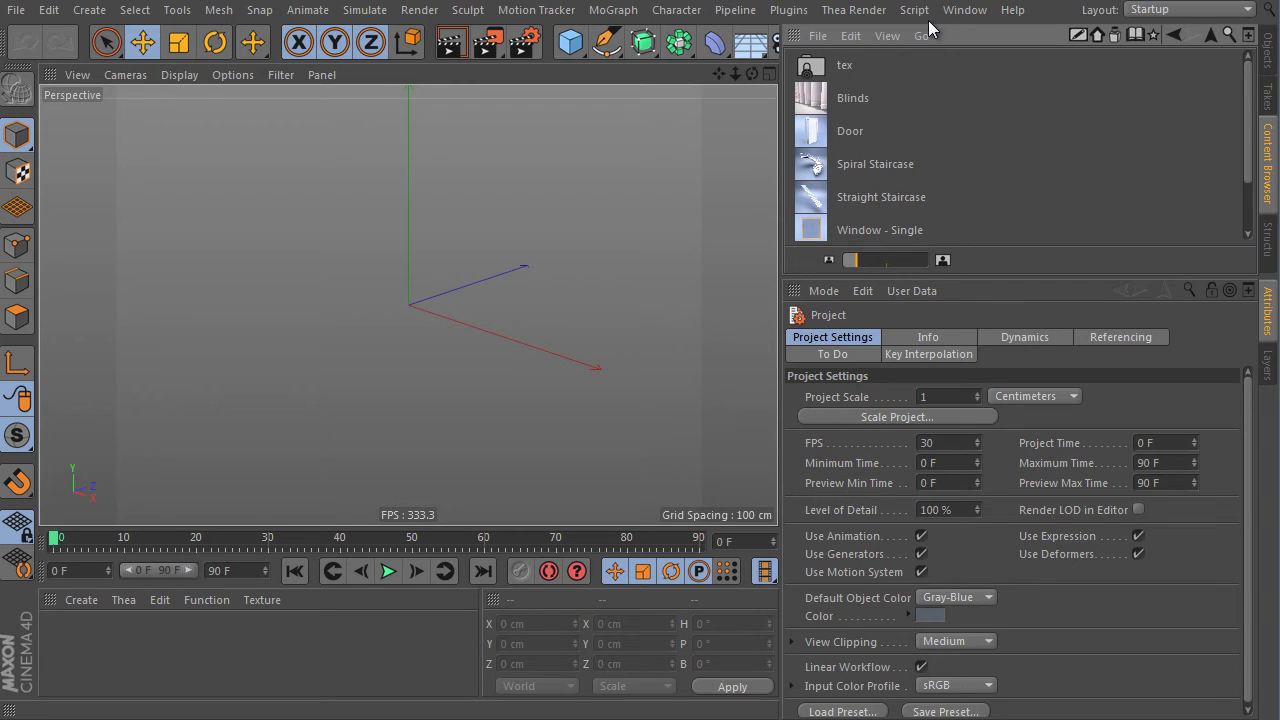
left_click(814, 104)
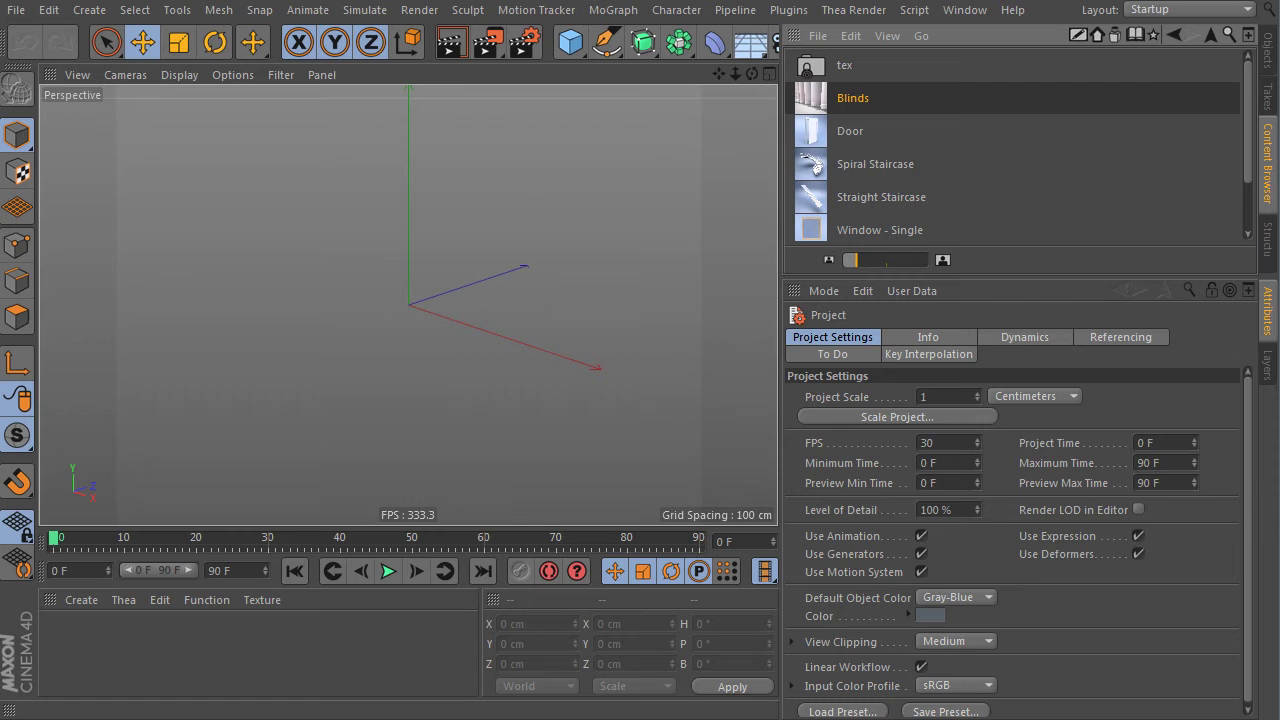
- Load the Blinds preset into the scene, zoom in, and toggle viewport Transparency
double_click(818, 98)
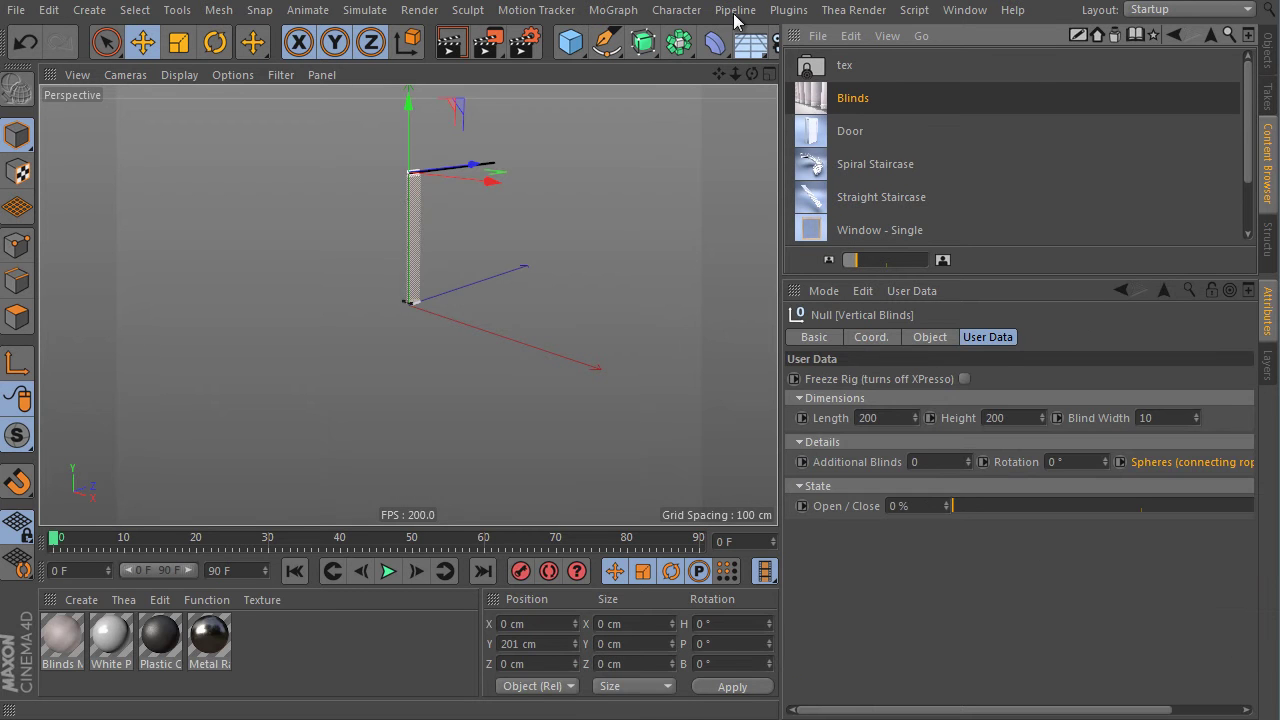
scroll(563, 270, "up", 5)
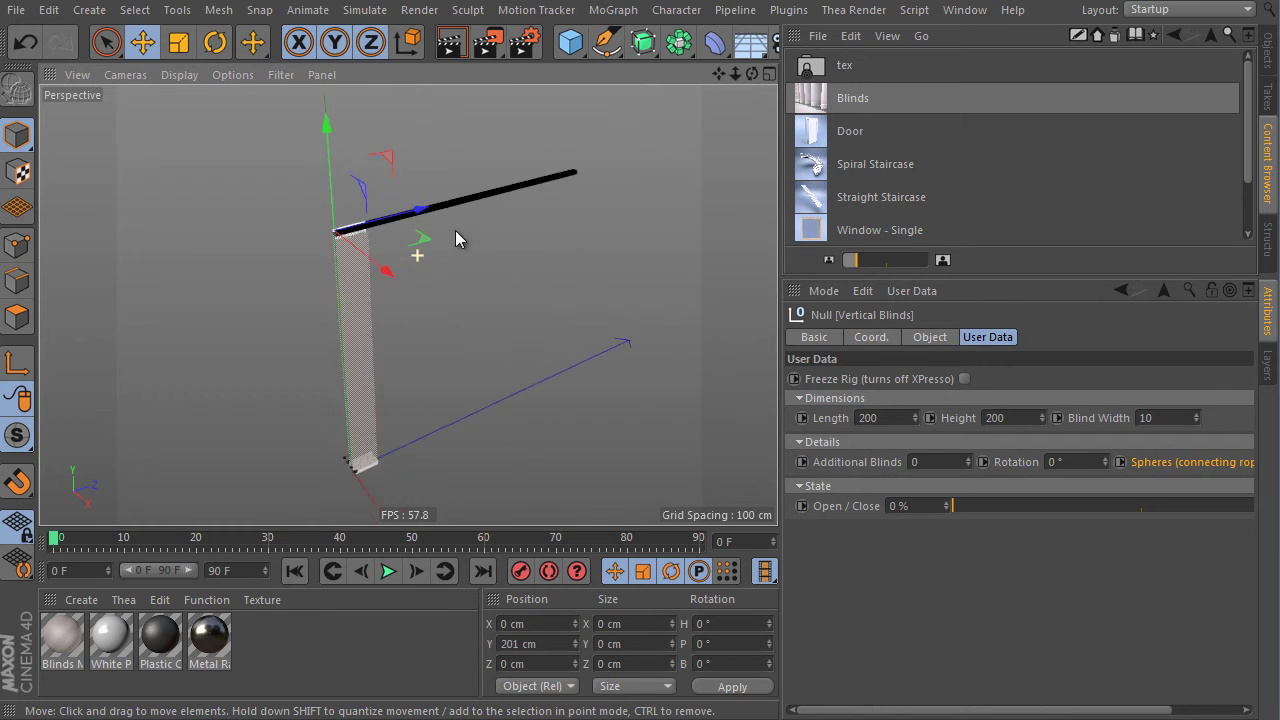
scroll(458, 245, "up", 2)
left_click(232, 76)
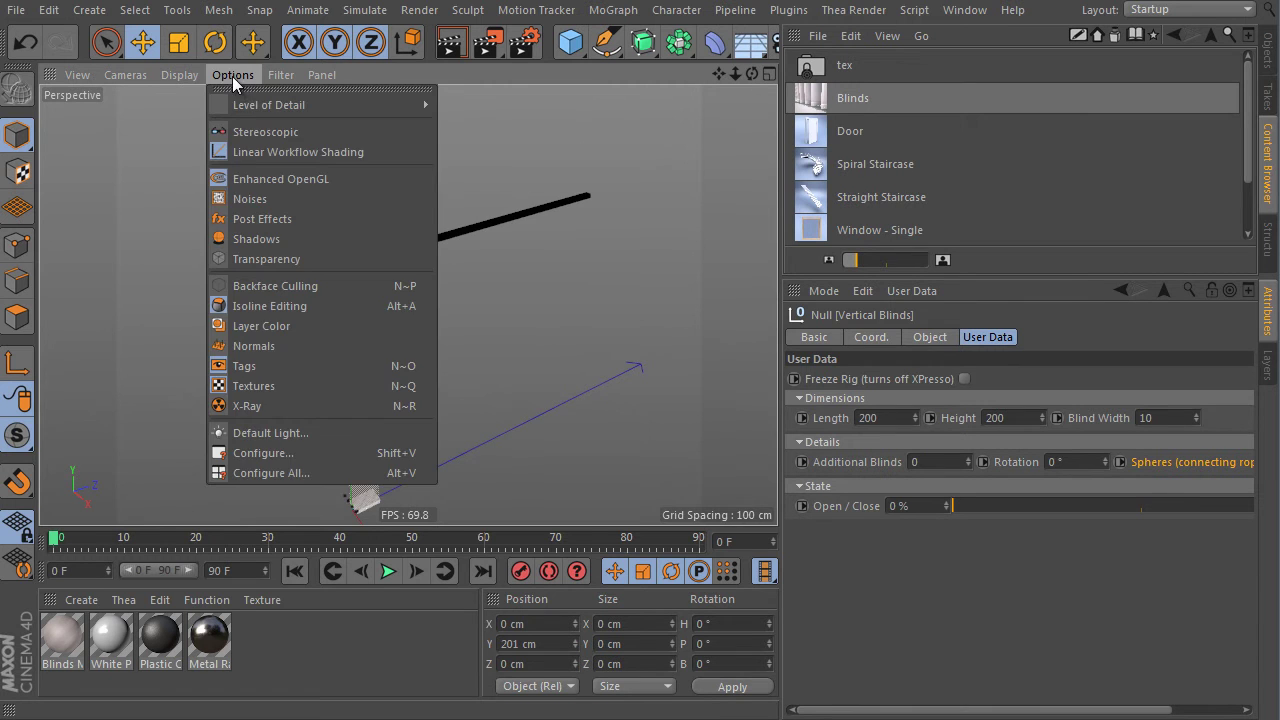
left_click(283, 259)
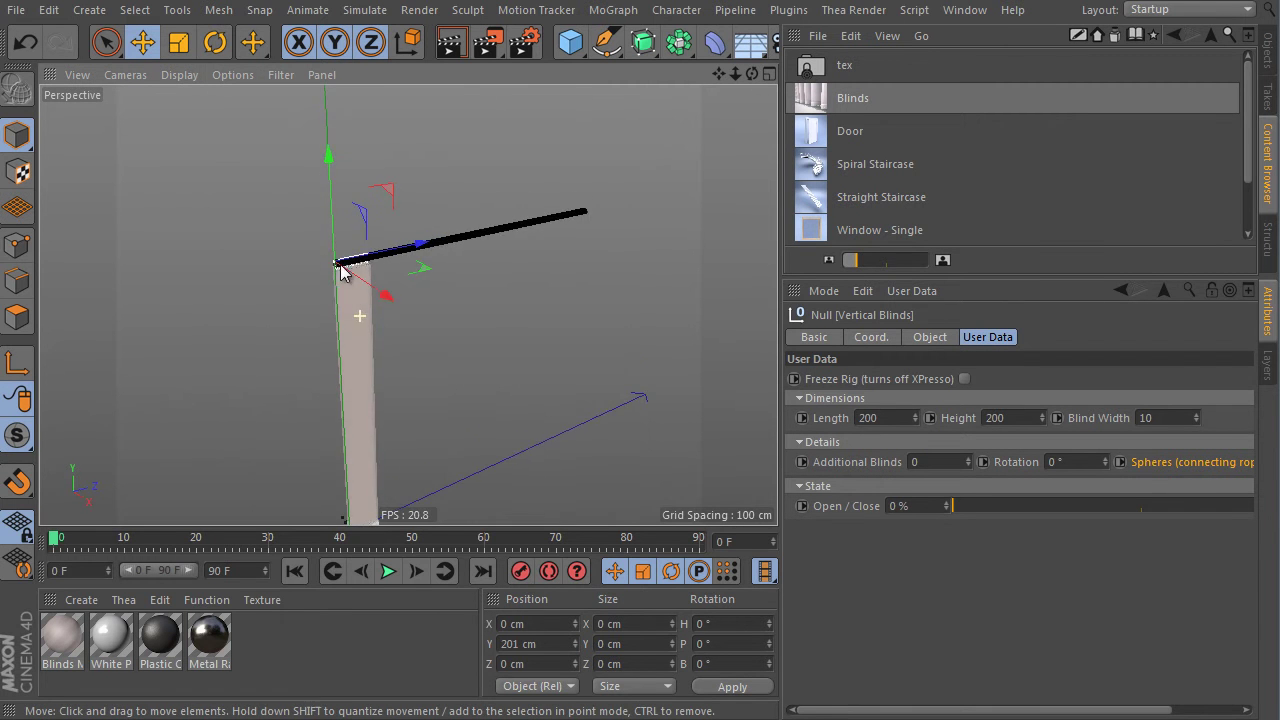
- Orbit around the Vertical Blinds up close and bring back the Objects list
scroll(406, 250, "up", 5)
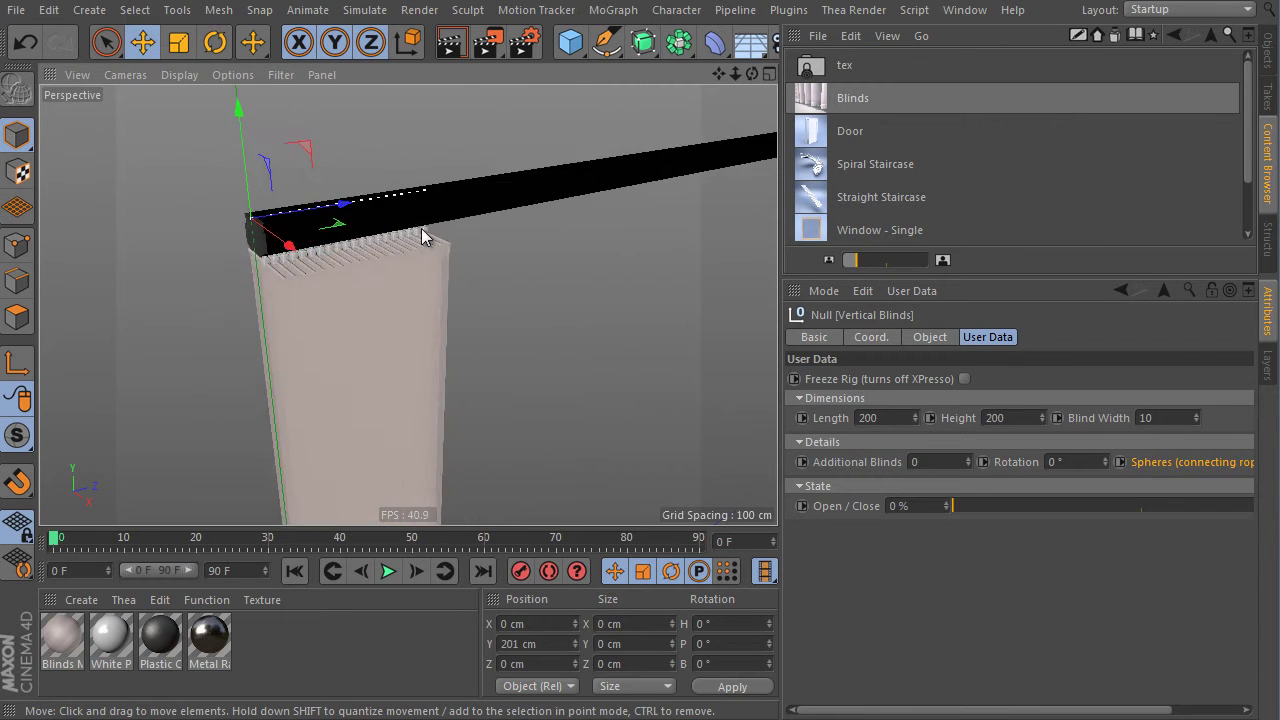
mouse_move(420, 236)
left_mouse_down("alt")
mouse_move(768, 230)
mouse_move(420, 252)
mouse_move(436, 250)
left_mouse_up("alt")
left_click(1267, 50)
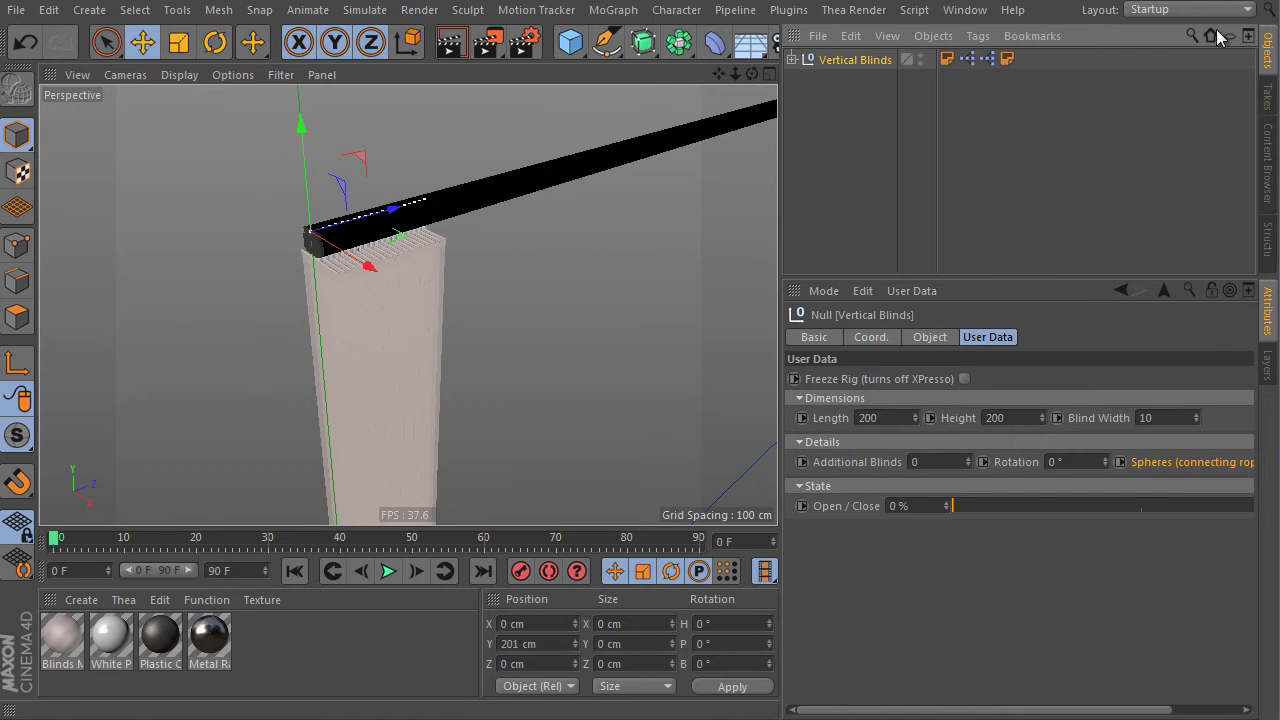
left_click_drag(643, 256, 515, 276, "alt")
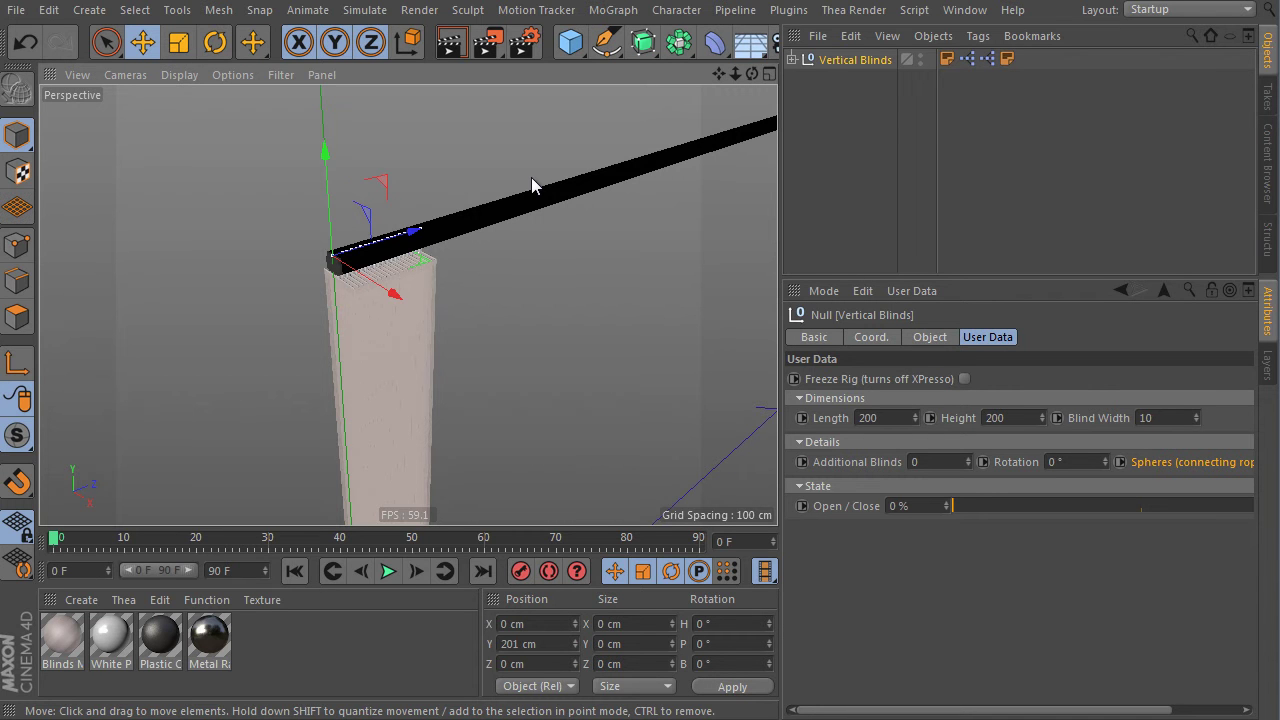
left_click_drag(501, 338, 455, 304, "alt")
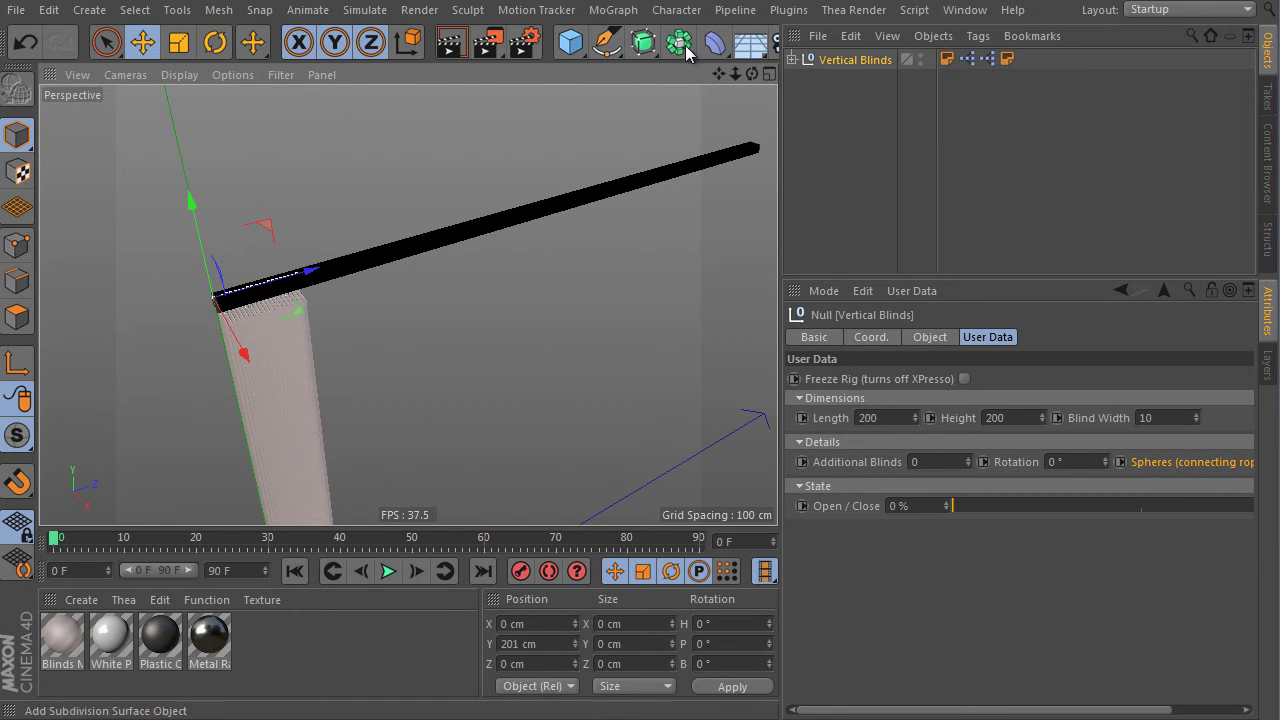
- Set the Vertical Blinds Length to 134 and Height to 90
left_click(830, 418)
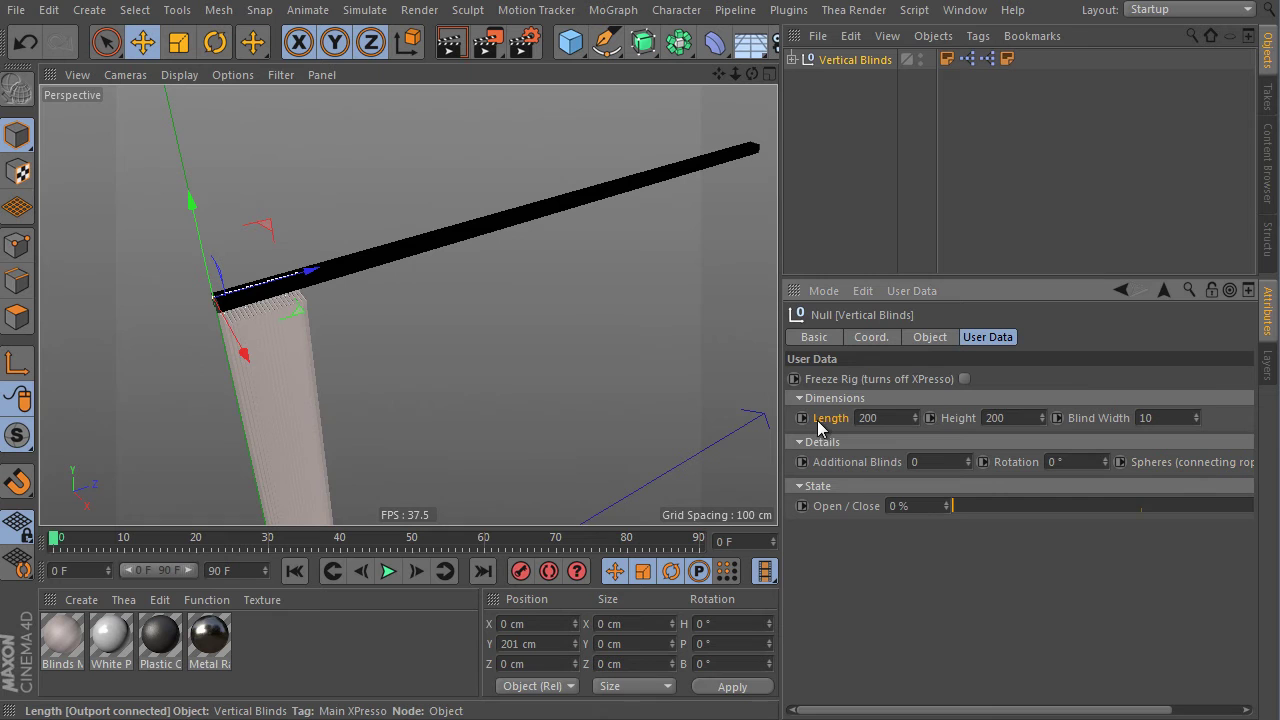
left_click_drag(915, 416, 924, 346)
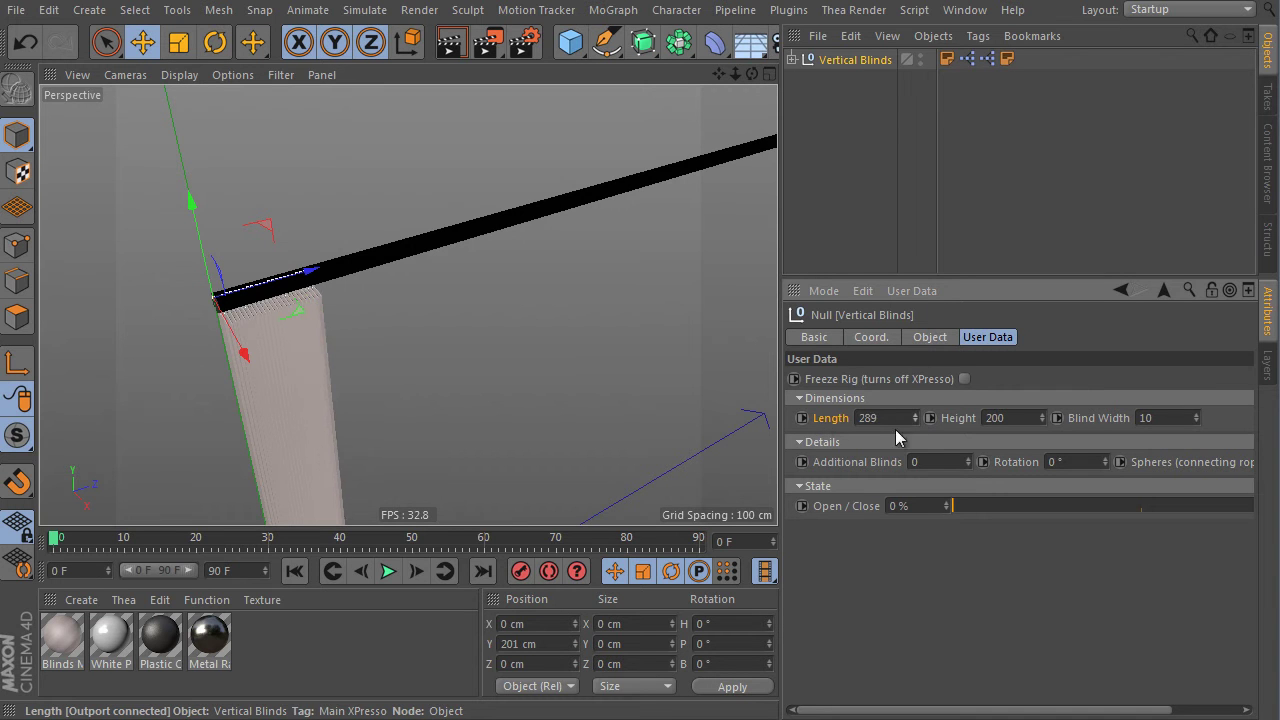
left_click_drag(895, 429, 946, 430)
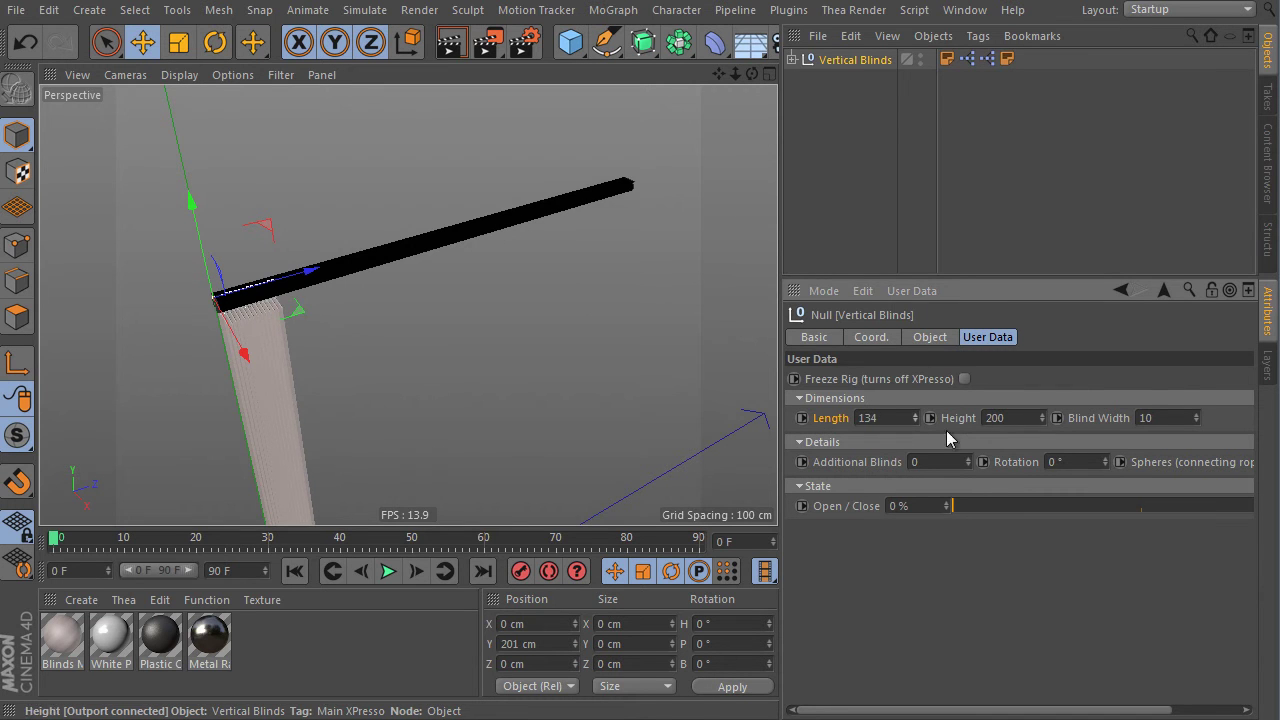
middle_click_drag(560, 360, 539, 260, "alt")
right_click_drag(539, 260, 508, 289, "alt")
left_click(1041, 418)
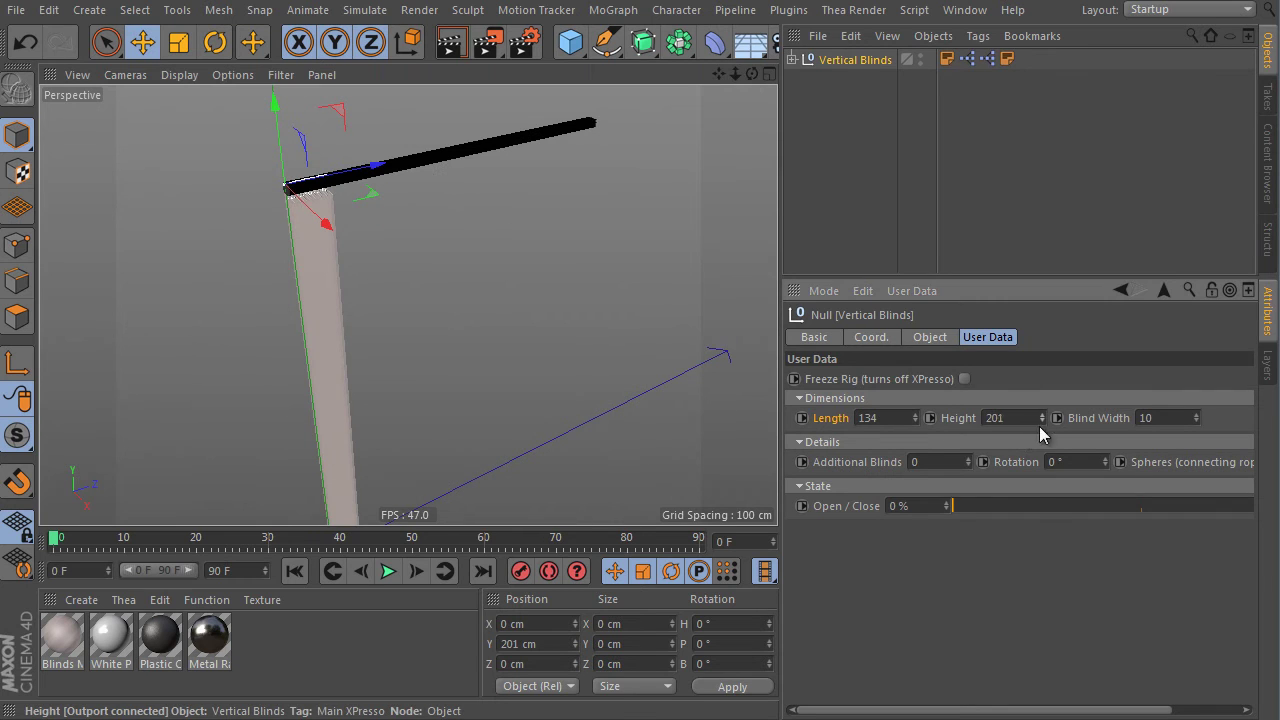
left_click_drag(1039, 426, 1027, 541)
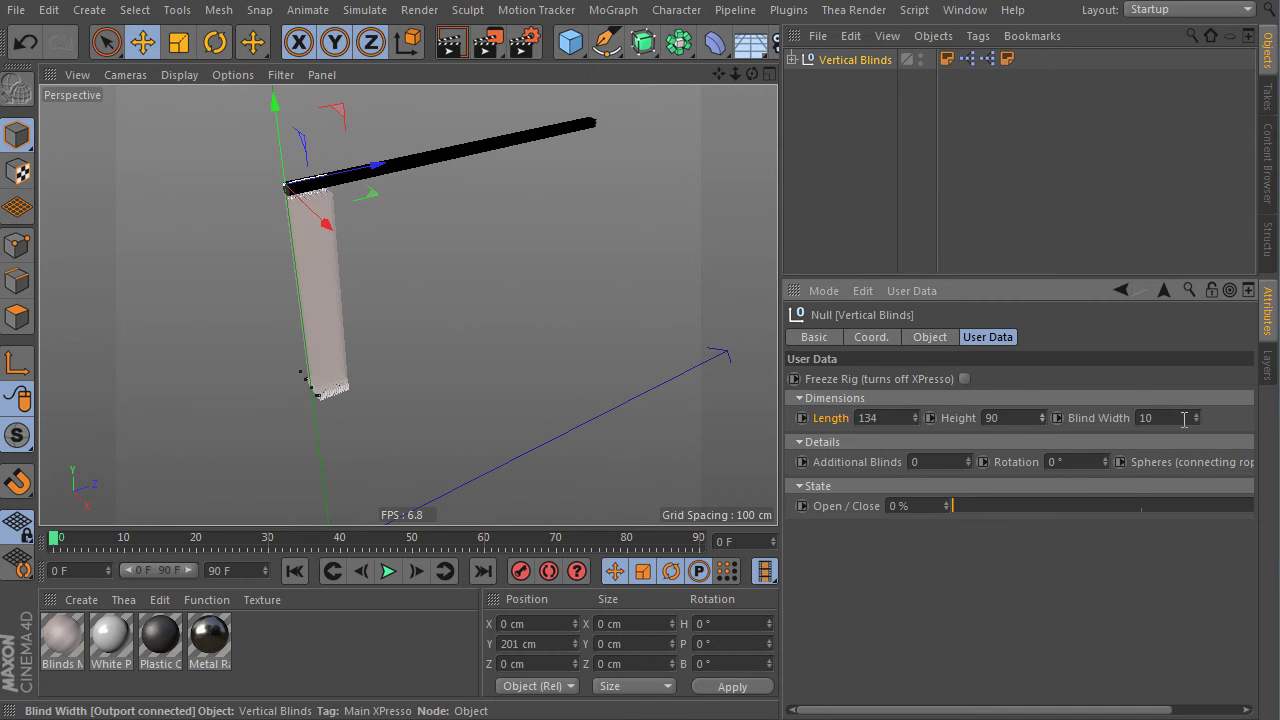
- Inspect the rail up close, then bring Blind Width down to 10
scroll(410, 180, "up", 5)
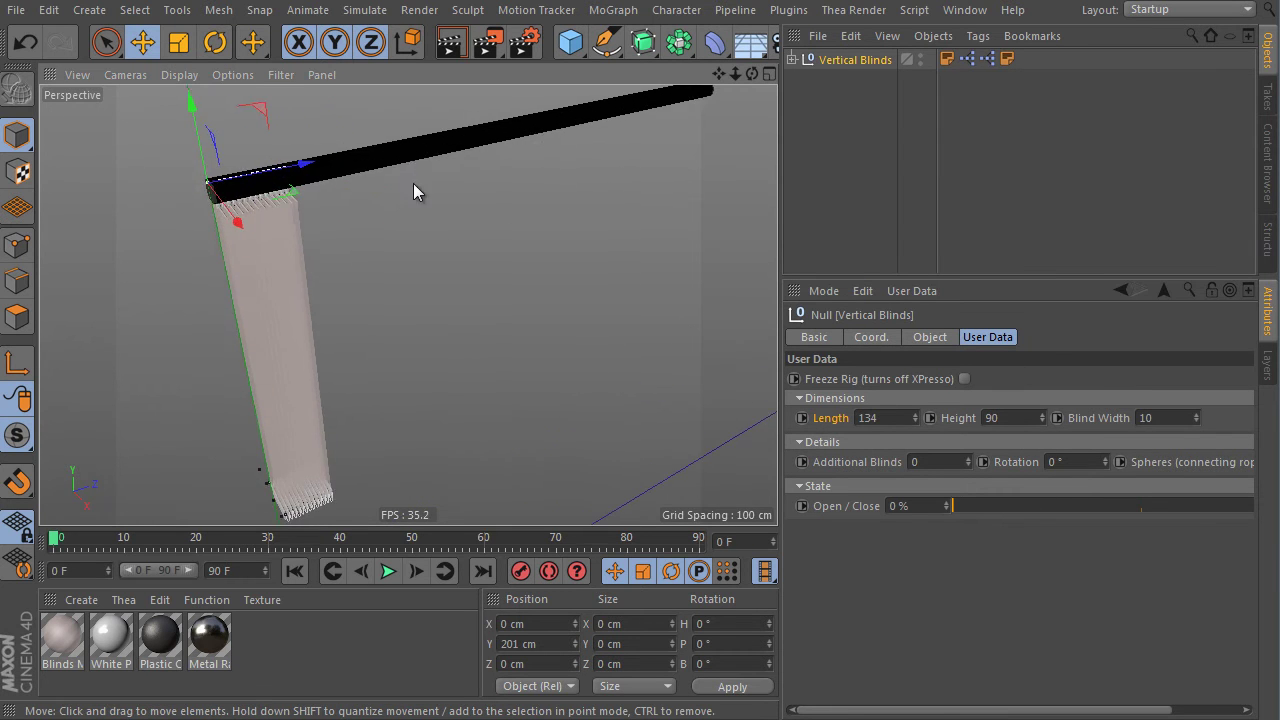
scroll(414, 300, "up", 5)
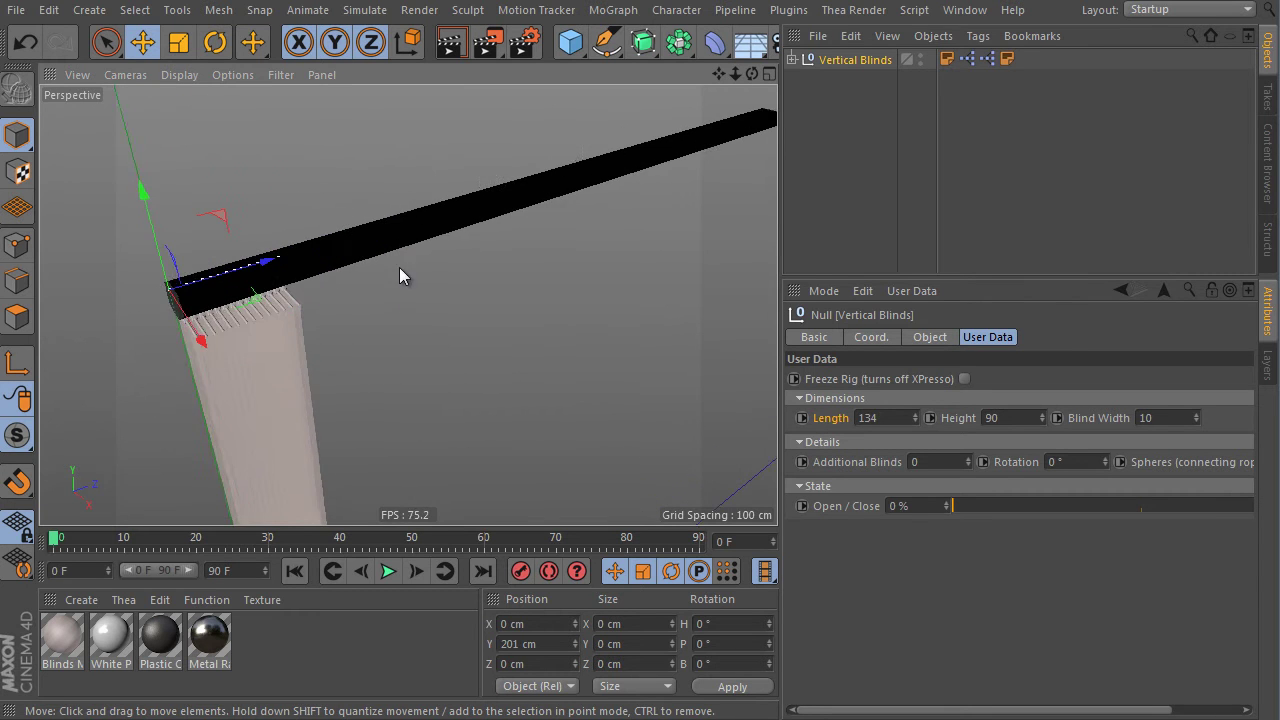
left_click_drag(399, 277, 345, 318, "alt")
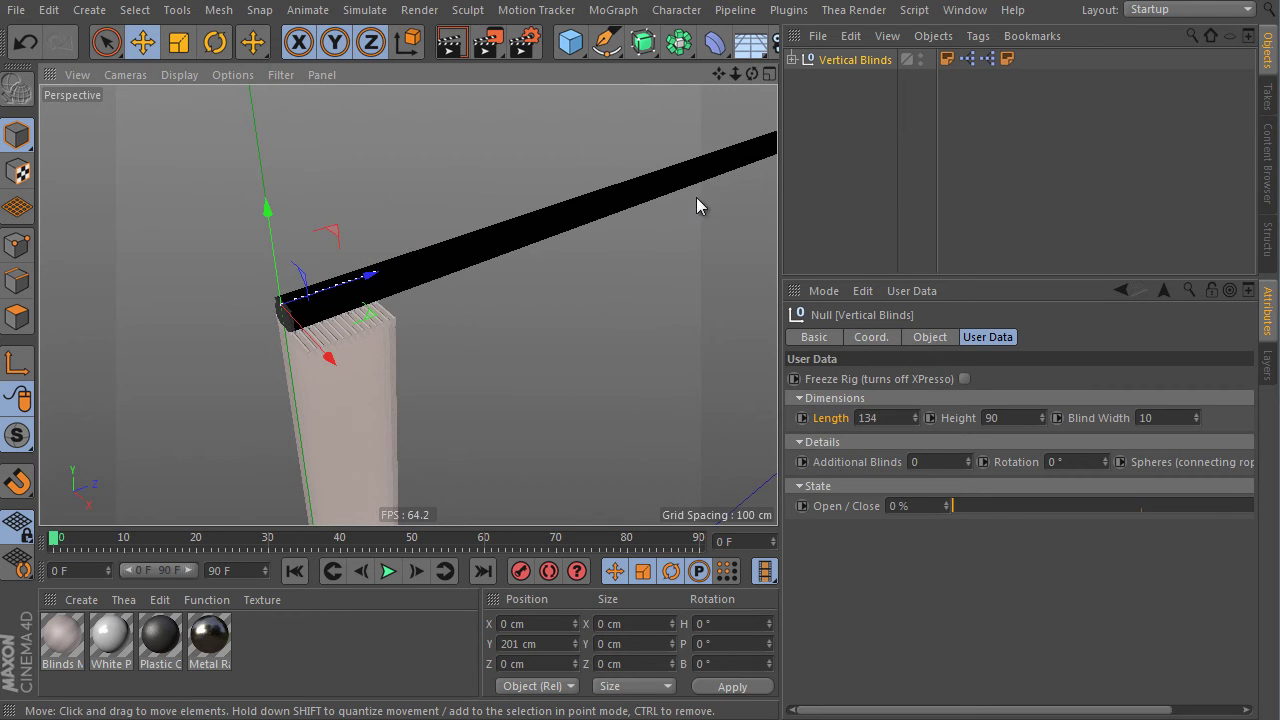
left_click_drag(700, 203, 570, 188, "alt")
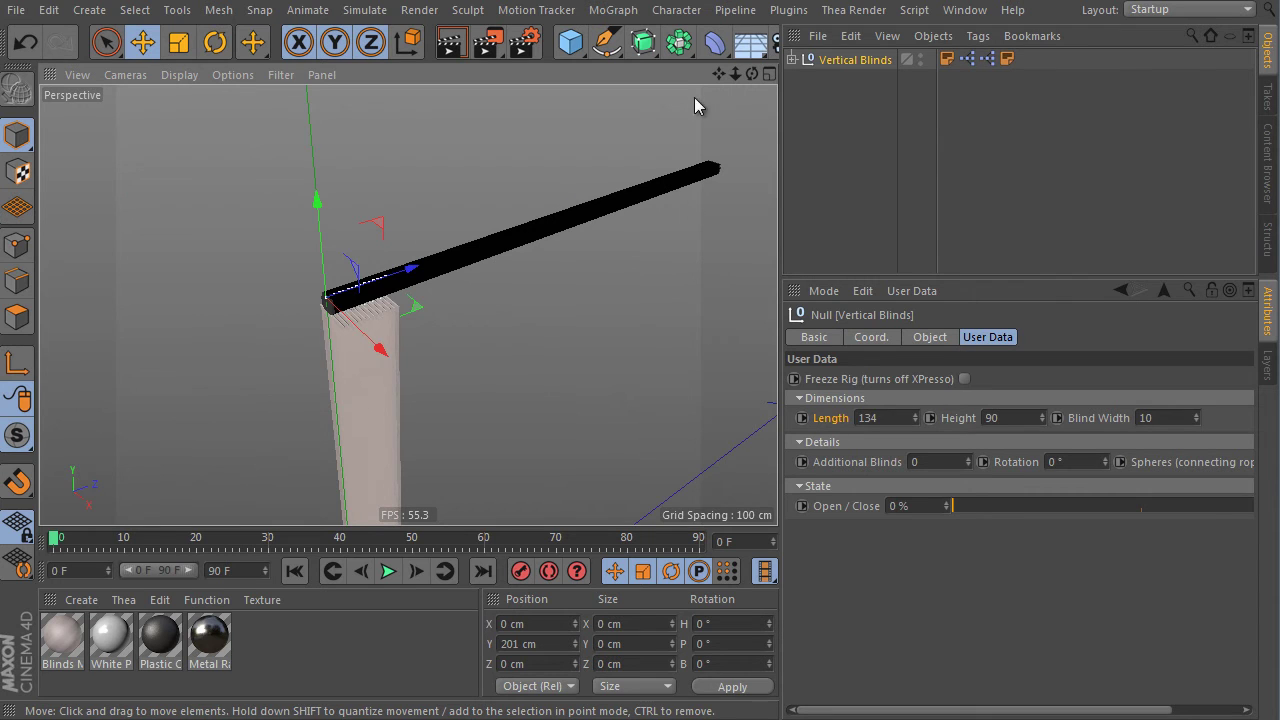
left_click_drag(412, 314, 357, 337, "alt")
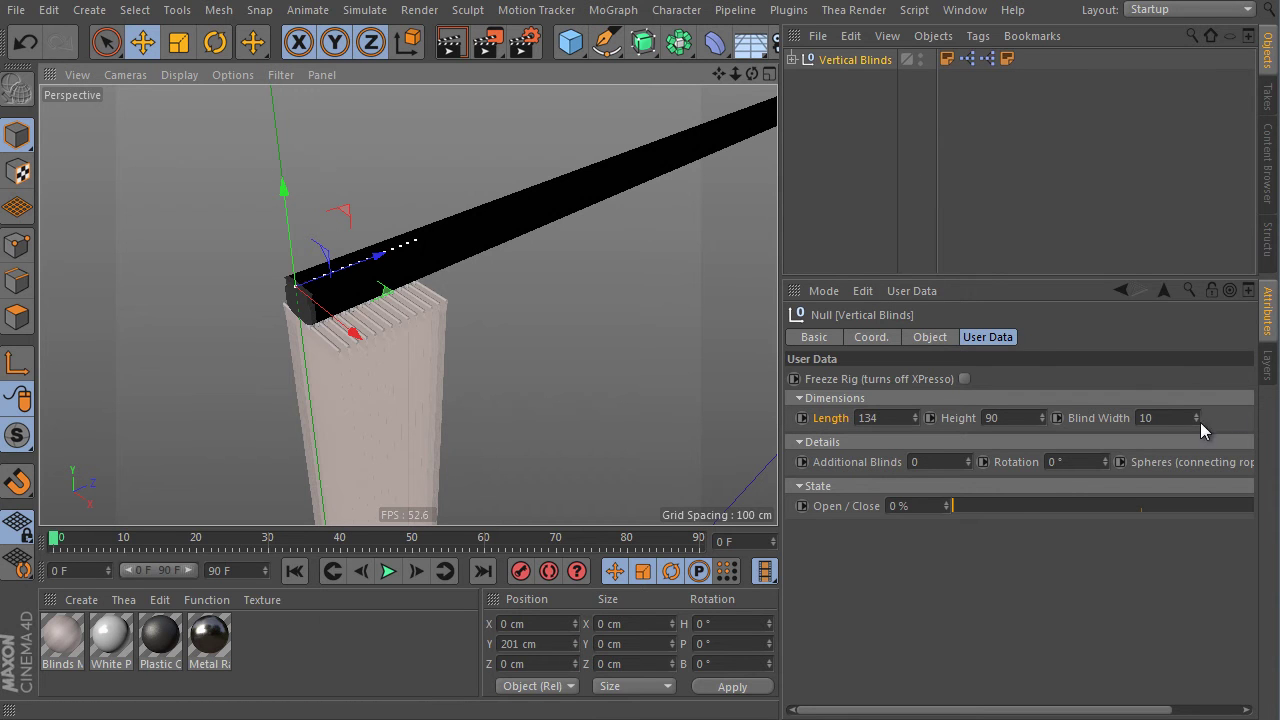
left_click(1143, 420)
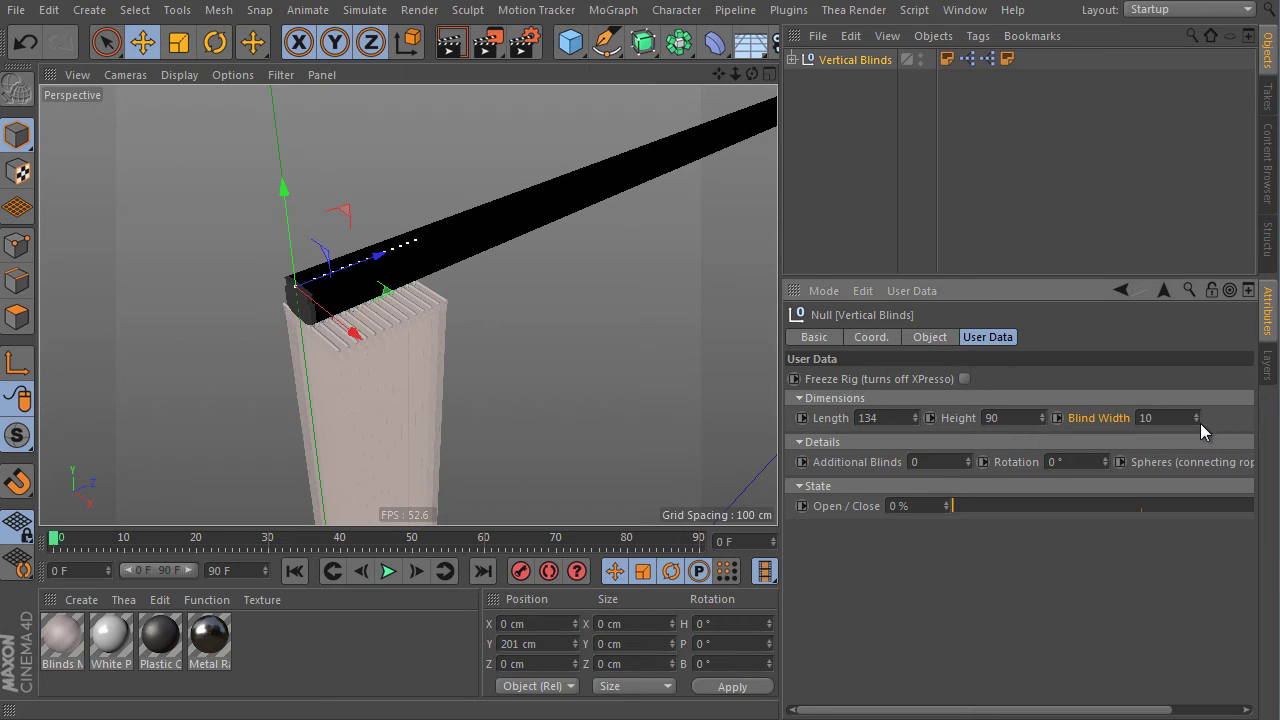
mouse_move(1195, 419)
left_mouse_down()
mouse_move(1197, 384)
mouse_move(1192, 443)
mouse_move(1194, 414)
left_mouse_up()
left_click(1196, 422)
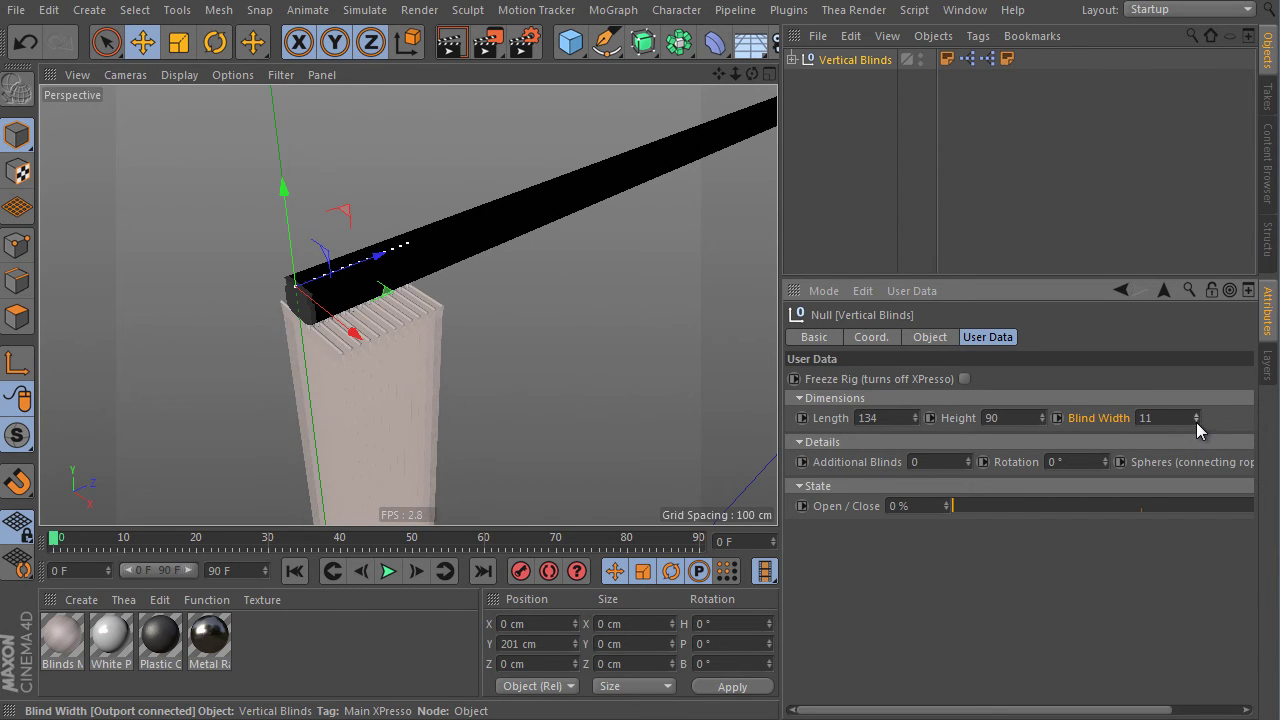
left_click(1196, 422)
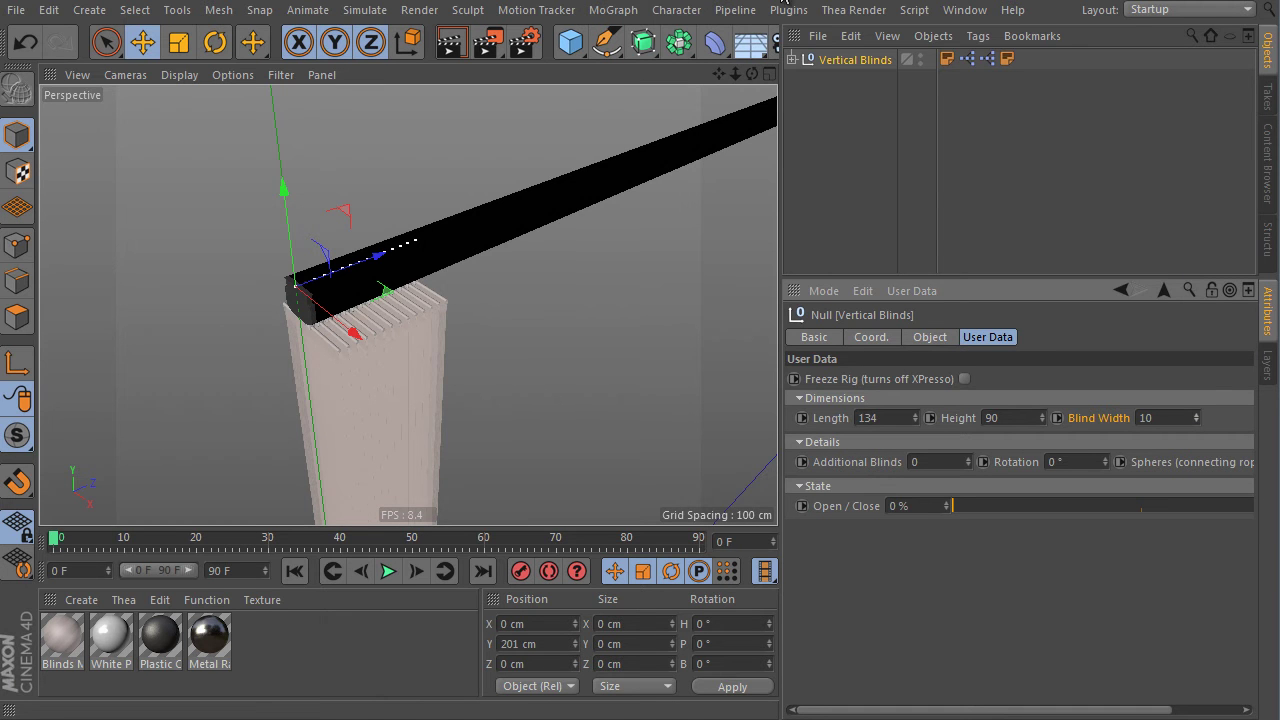
- Spread the blinds fully open along the bar with Open / Close at 100%
scroll(552, 271, "down", 4)
scroll(479, 330, "up", 3)
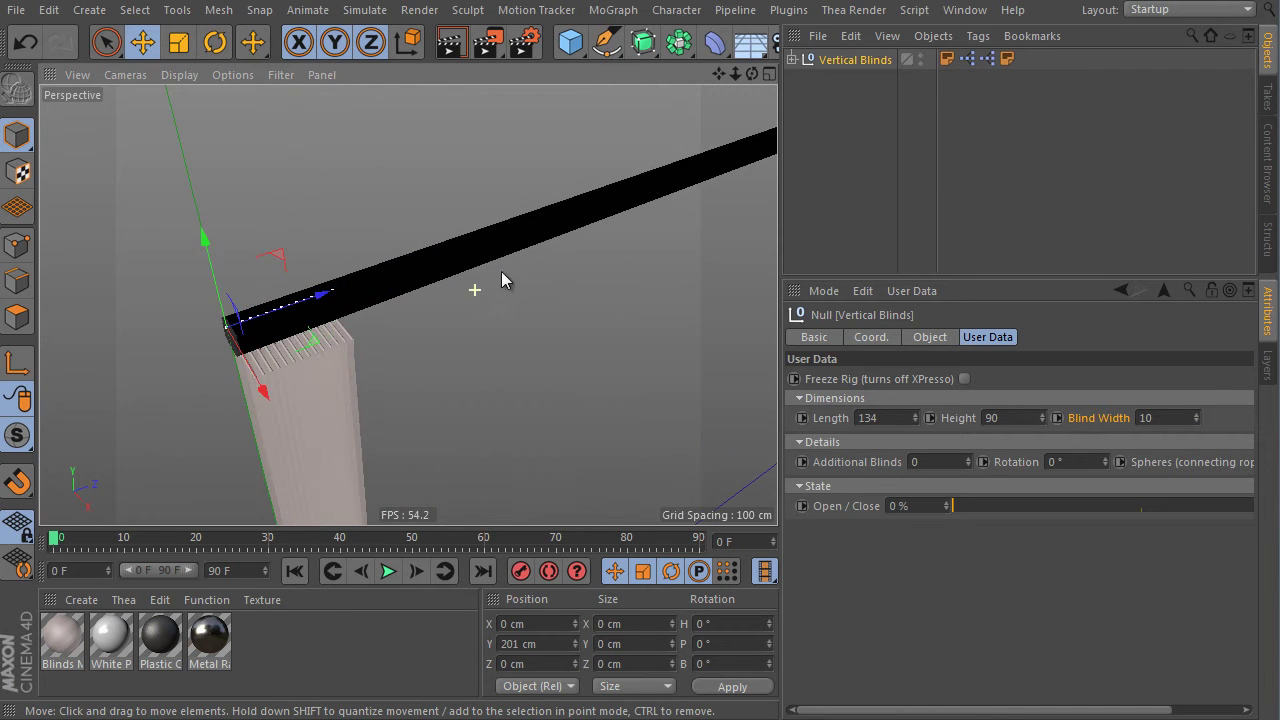
scroll(470, 310, "down", 3)
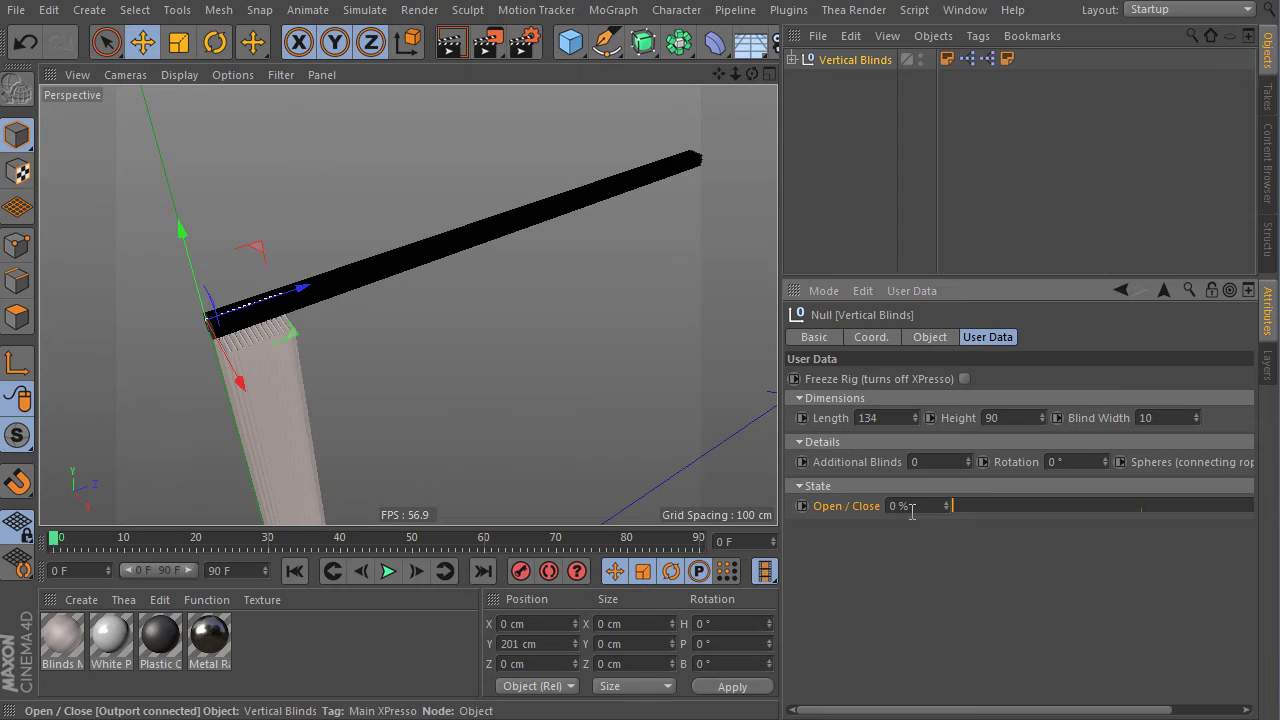
left_click_drag(946, 506, 1254, 505)
left_click(1157, 506)
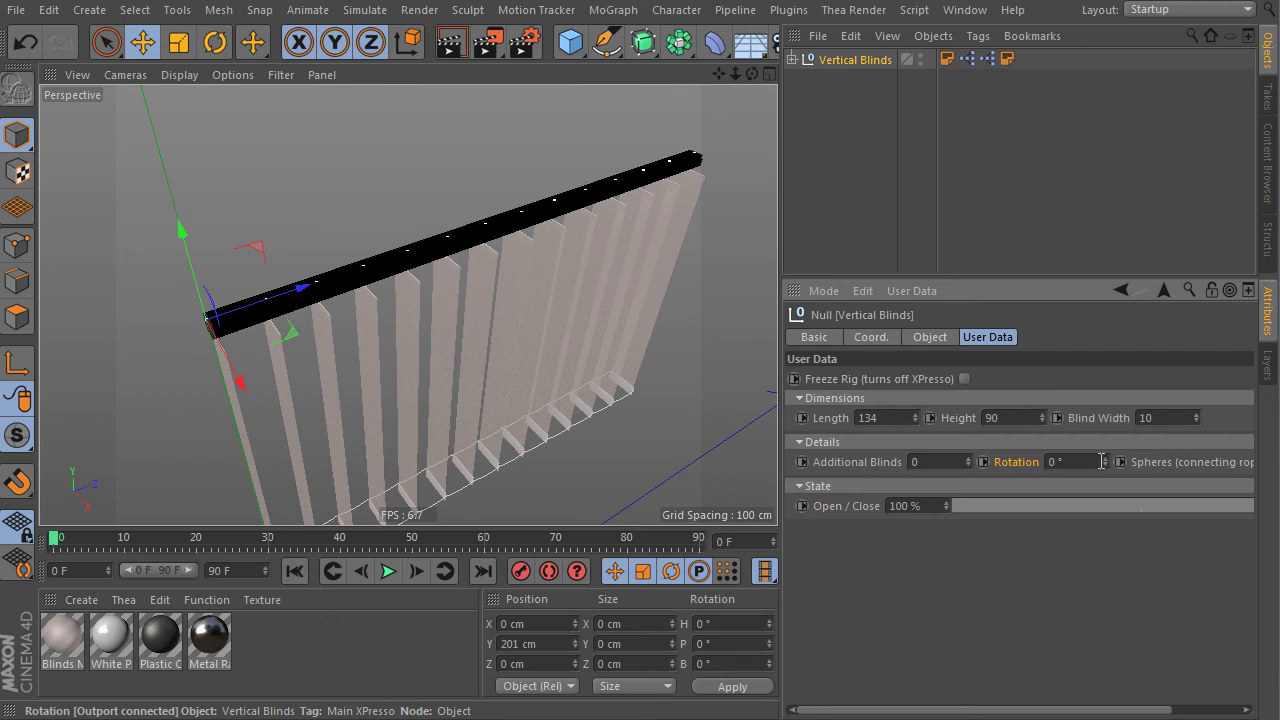
- Rotate the blinds to 85° so they close into one flat panel
left_click_drag(1103, 461, 1112, 315)
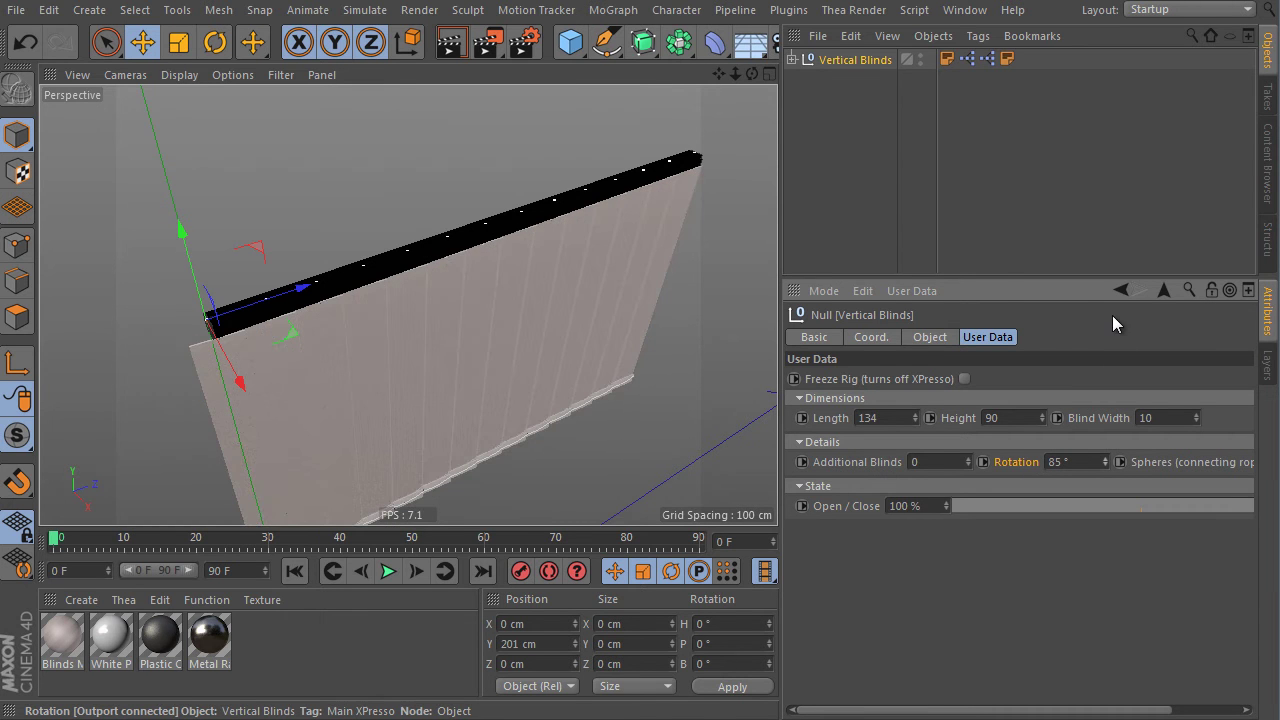
scroll(488, 228, "up", 8)
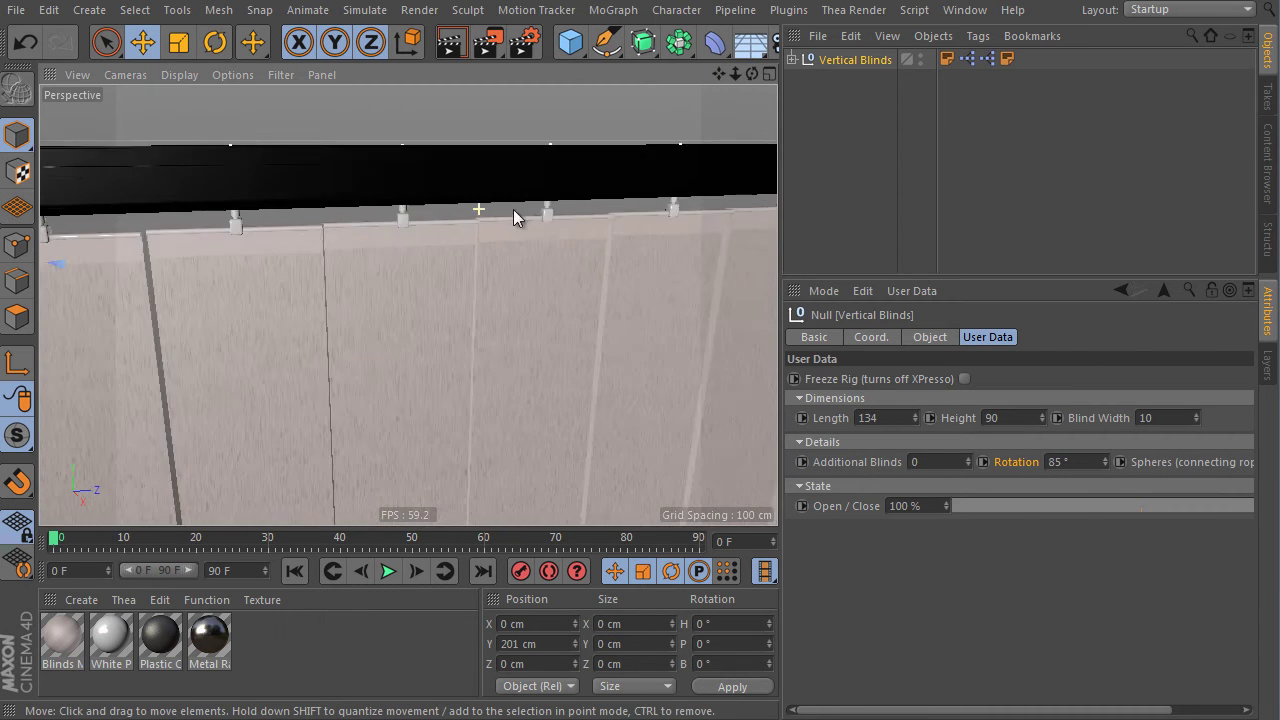
left_click_drag(485, 250, 540, 263, "alt")
scroll(469, 219, "down", 8)
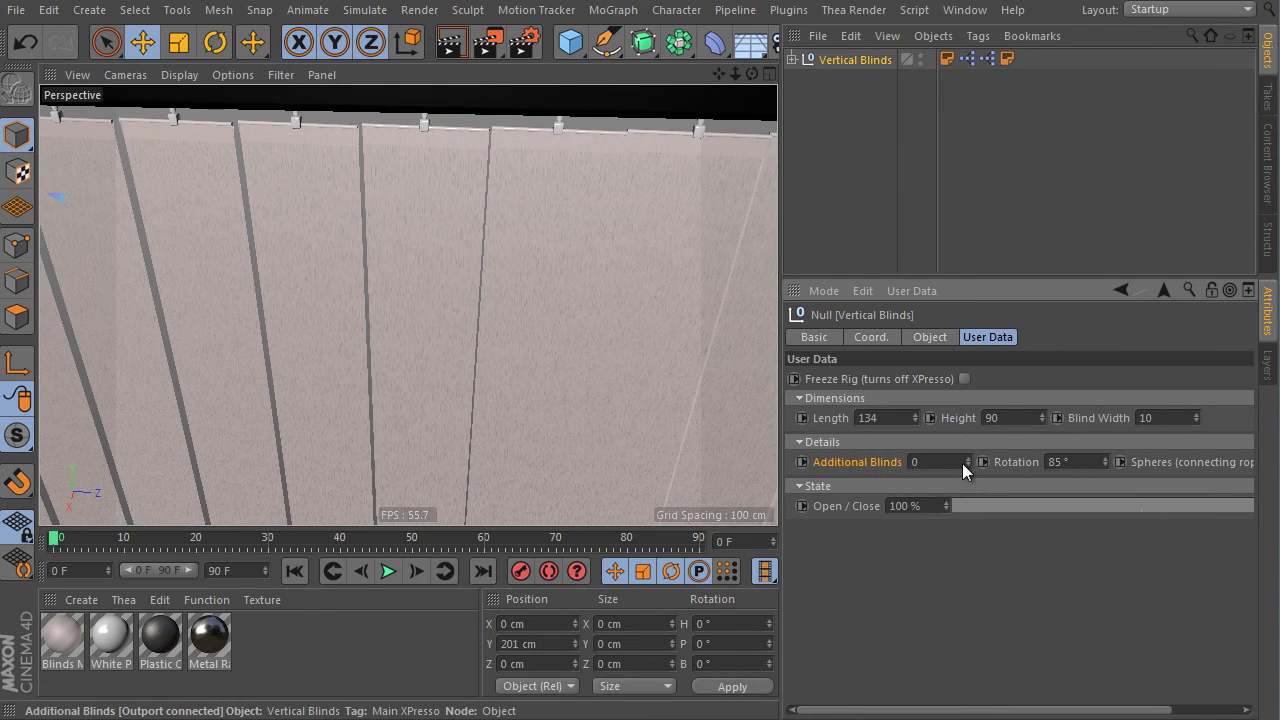
- Set Additional Blinds to 2, Rotation to 30°, and Open / Close to 95%
mouse_move(967, 462)
left_mouse_down()
mouse_move(968, 445)
mouse_move(965, 467)
left_mouse_up()
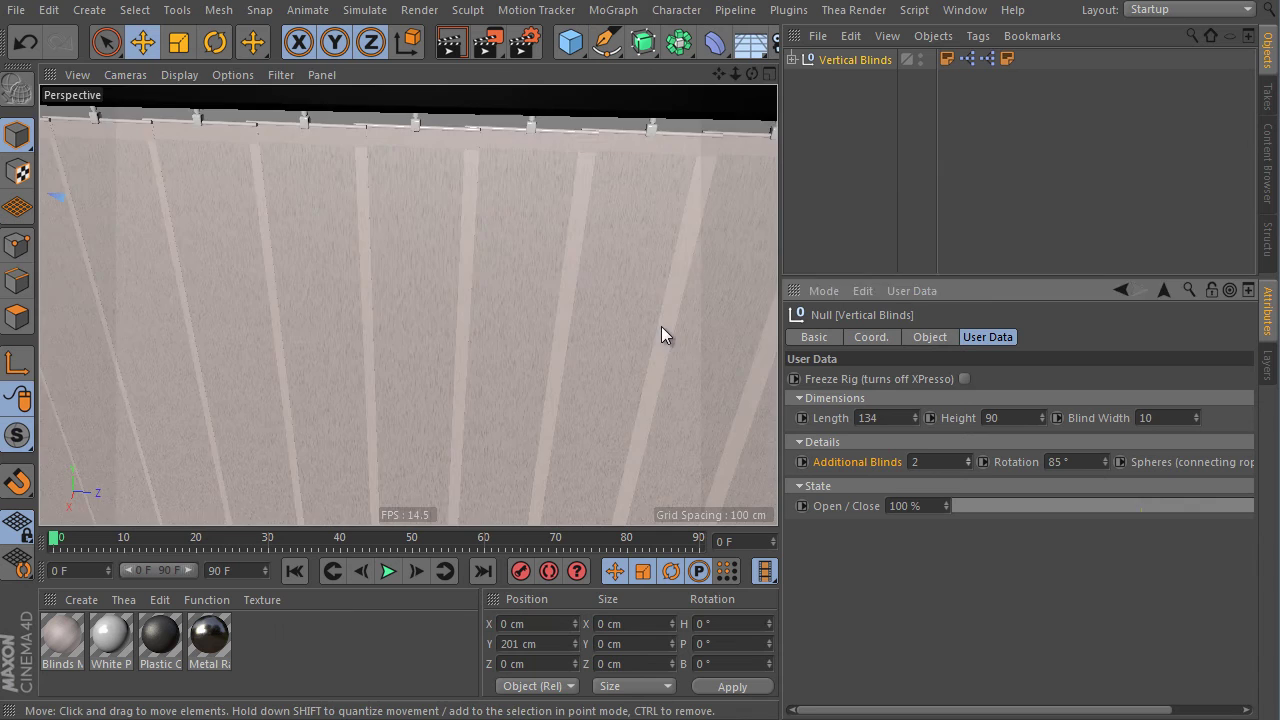
left_click_drag(661, 326, 778, 381, "alt")
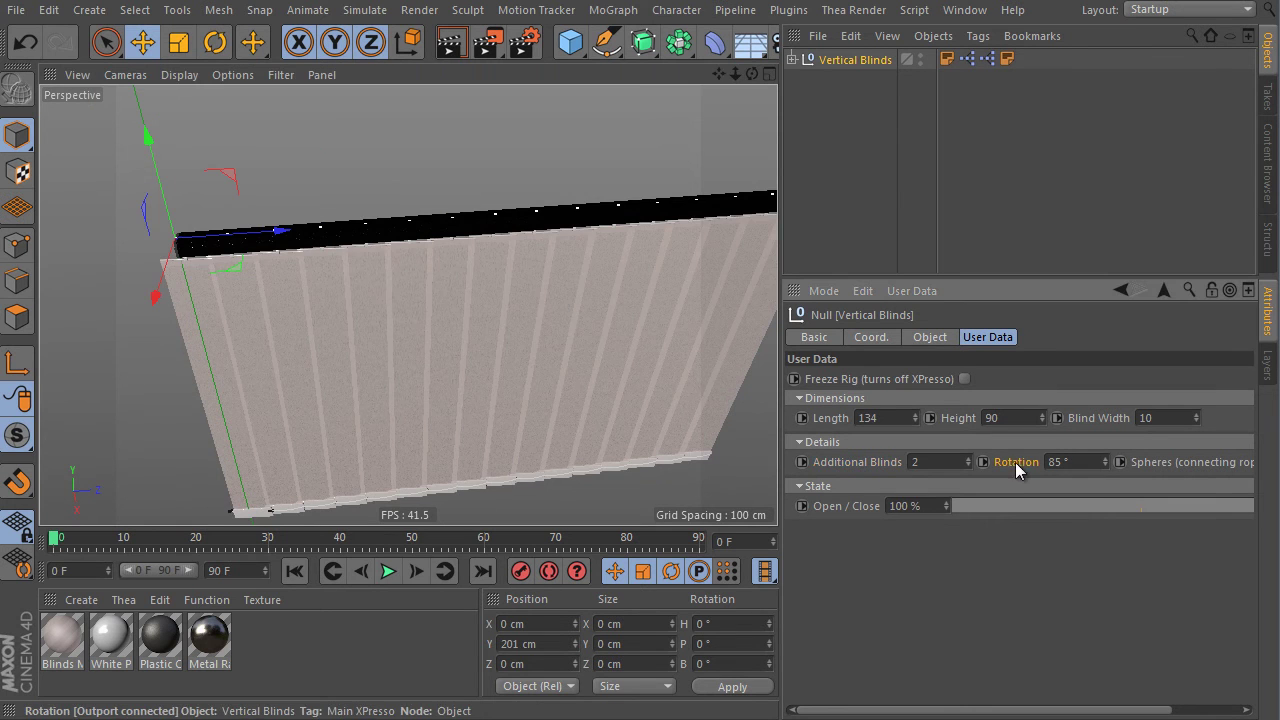
left_click_drag(1105, 462, 1093, 527)
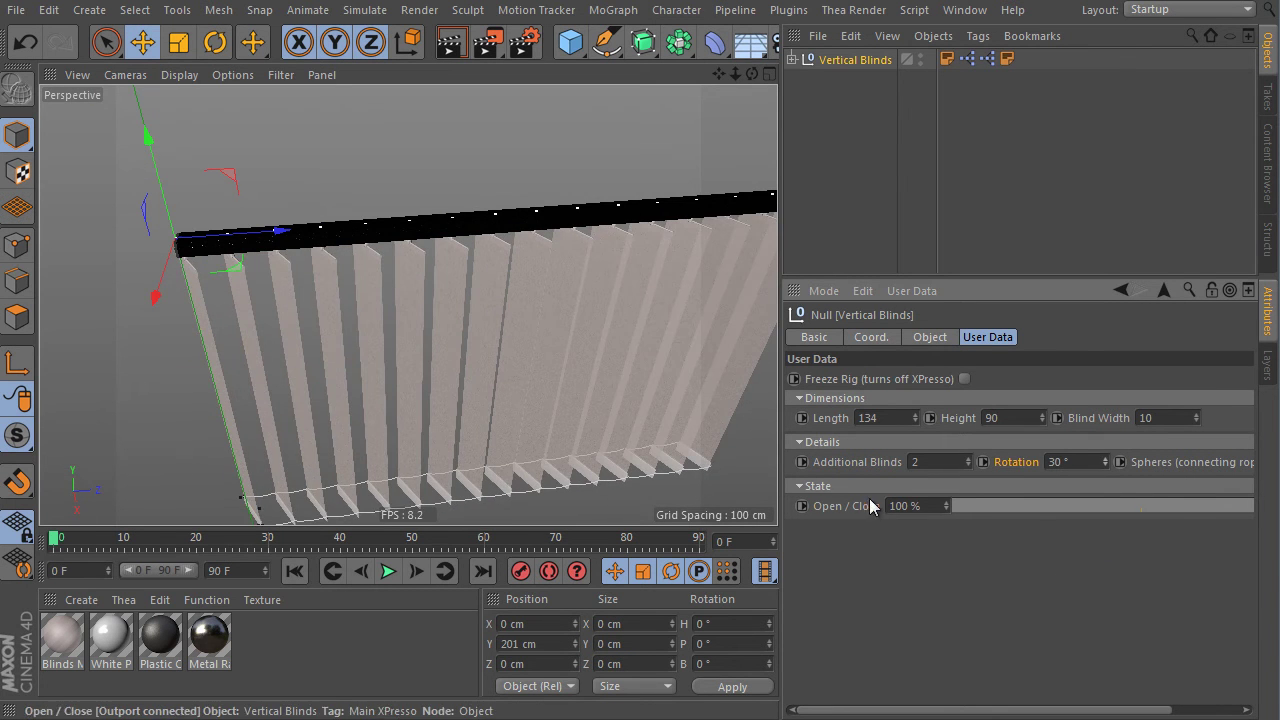
left_click_drag(1174, 499, 1250, 505)
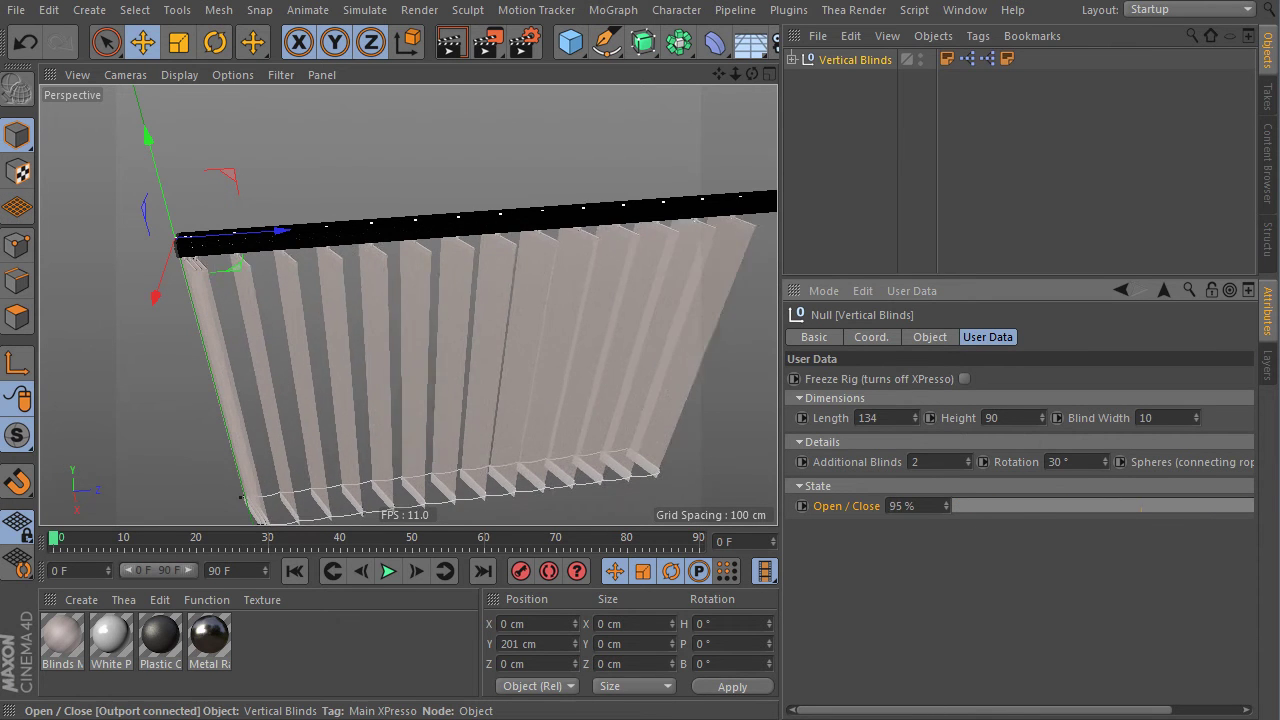
- Orbit around the blinds to inspect the top rail, hooks and sphere rope chain
left_click_drag(478, 300, 327, 236, "alt")
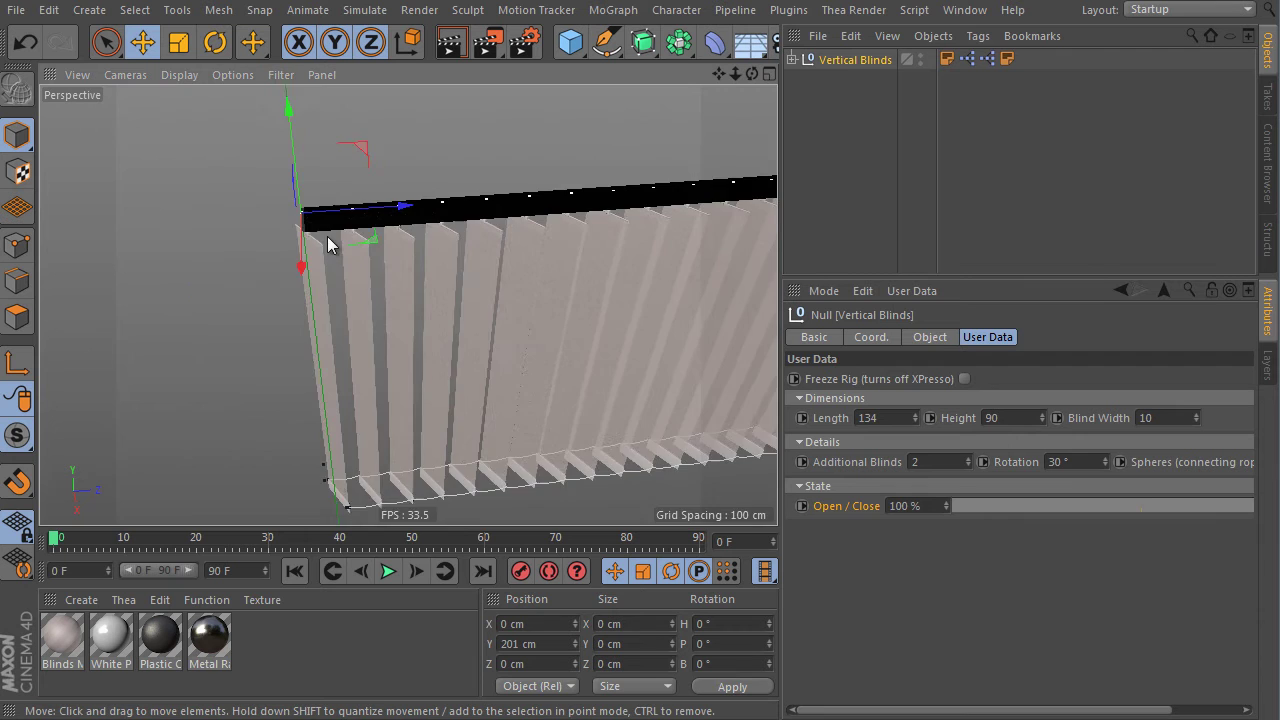
right_click_drag(329, 236, 390, 212, "alt")
left_click_drag(390, 212, 534, 293, "alt")
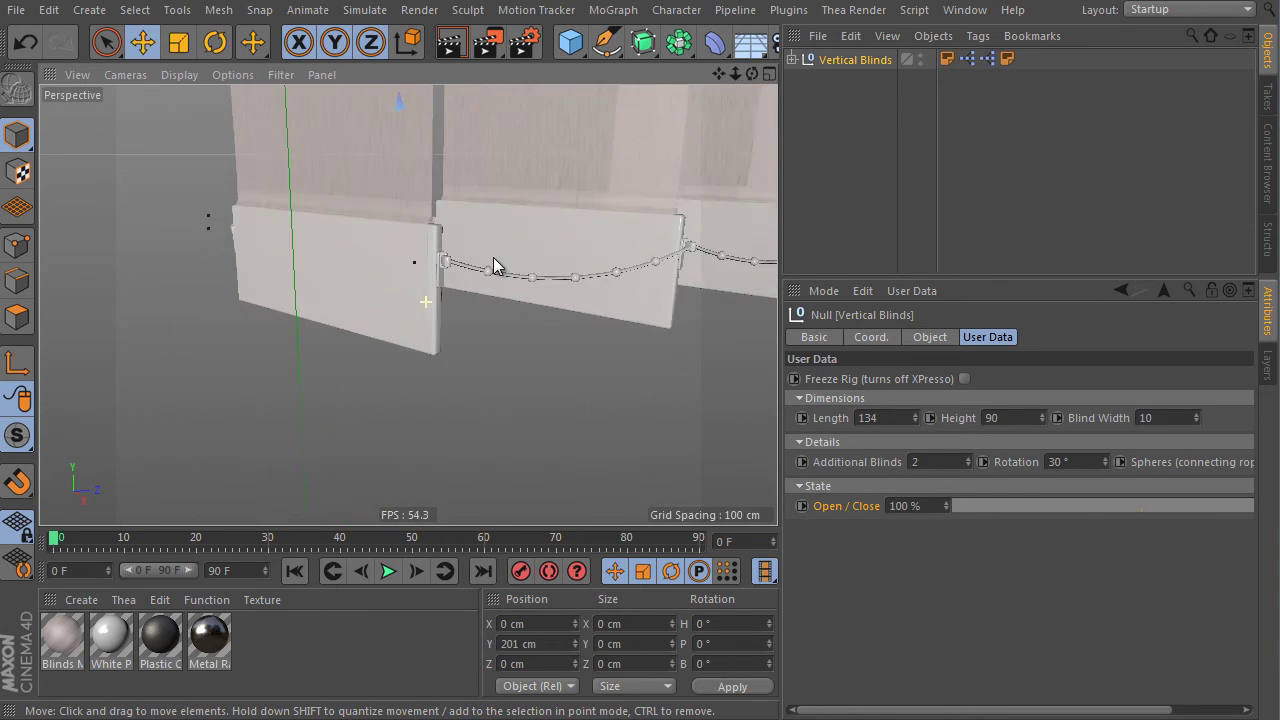
scroll(505, 255, "up", 3)
left_click_drag(517, 263, 266, 363, "alt")
scroll(480, 310, "up", 3)
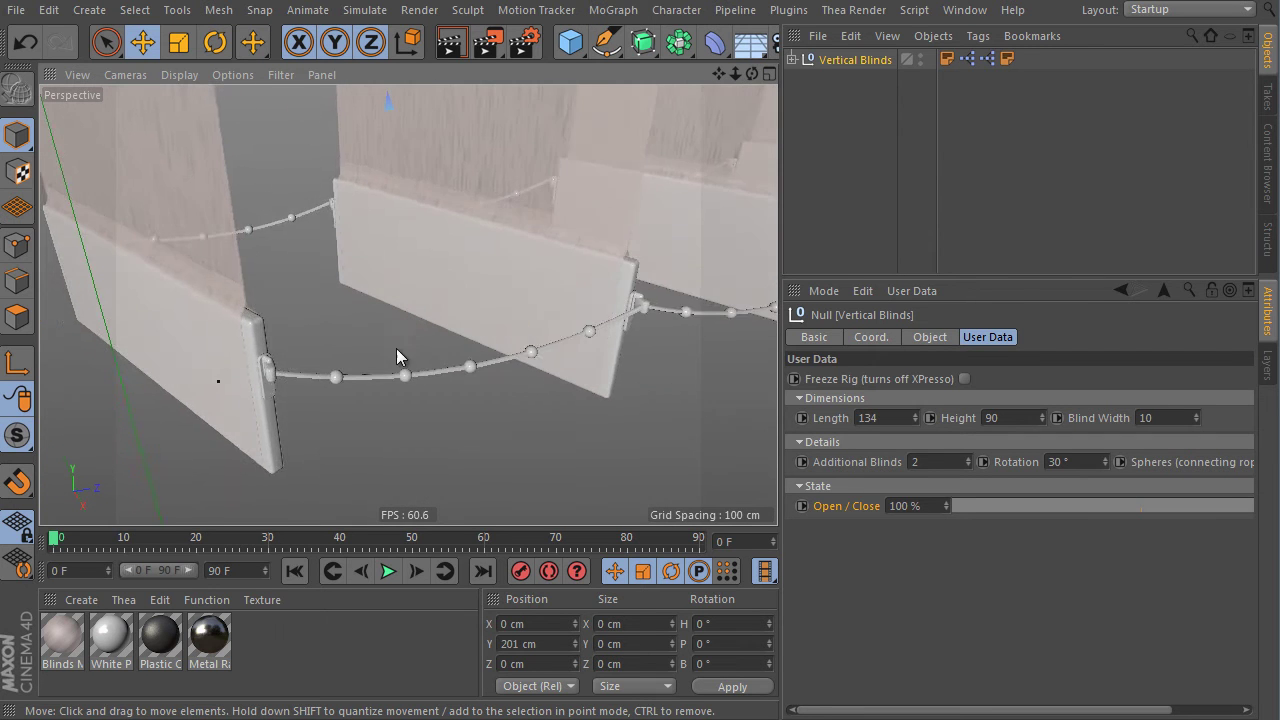
left_click_drag(558, 352, 383, 386, "alt")
left_click_drag(609, 342, 421, 397, "alt")
- Drag Open / Close down to 4% so the blinds bunch together
left_click_drag(1201, 504, 1145, 505)
left_click_drag(730, 290, 430, 370, "alt")
left_click_drag(1130, 504, 986, 491)
left_click_drag(495, 345, 545, 337, "alt")
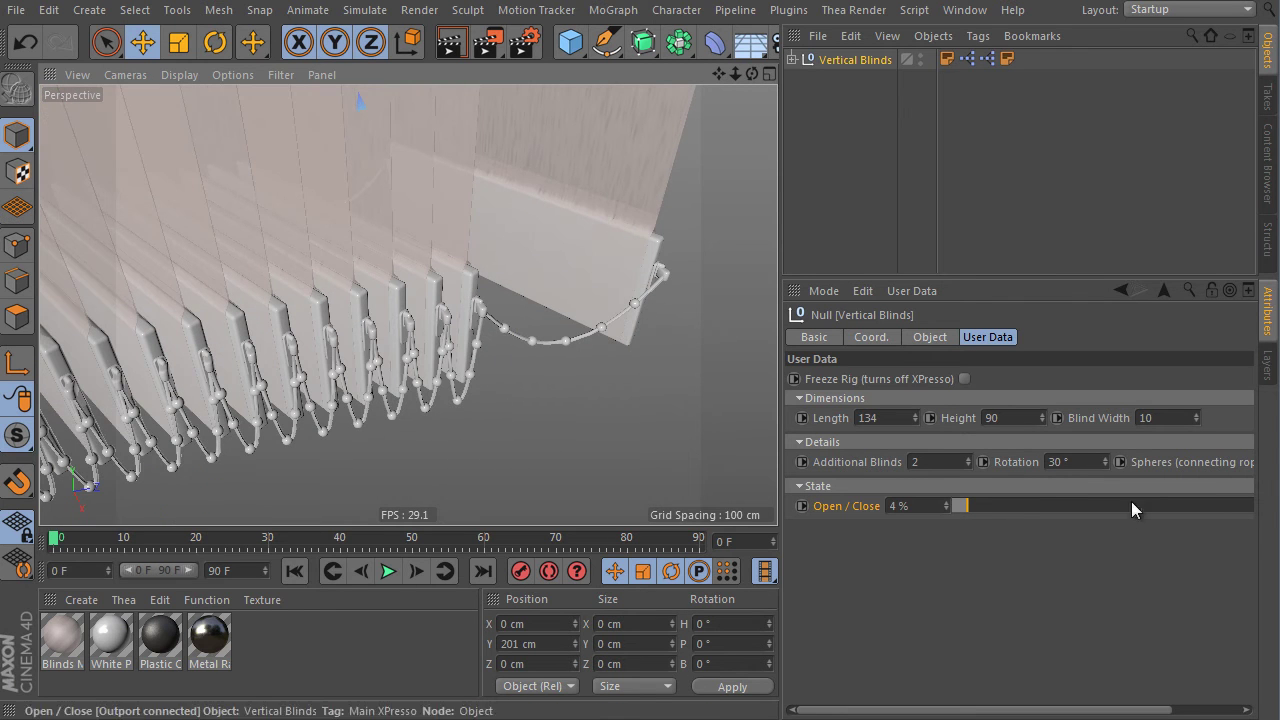
left_click_drag(1023, 711, 1148, 706)
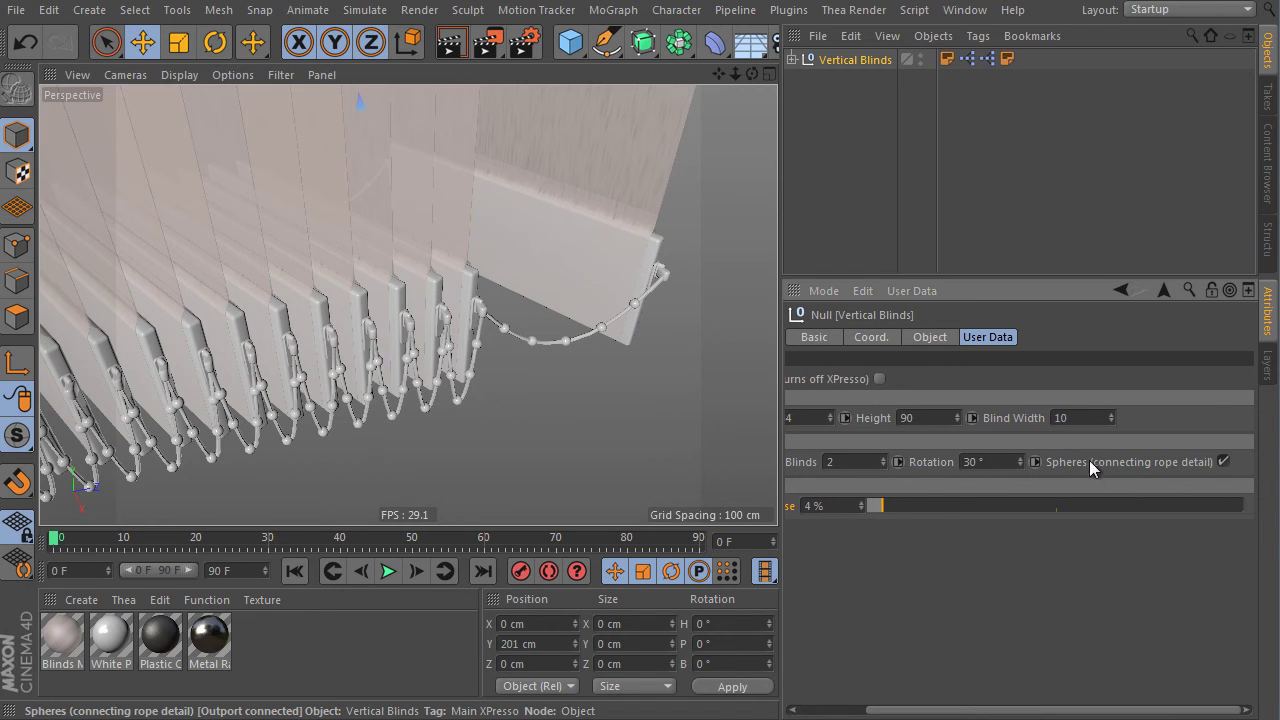
left_click(1223, 462)
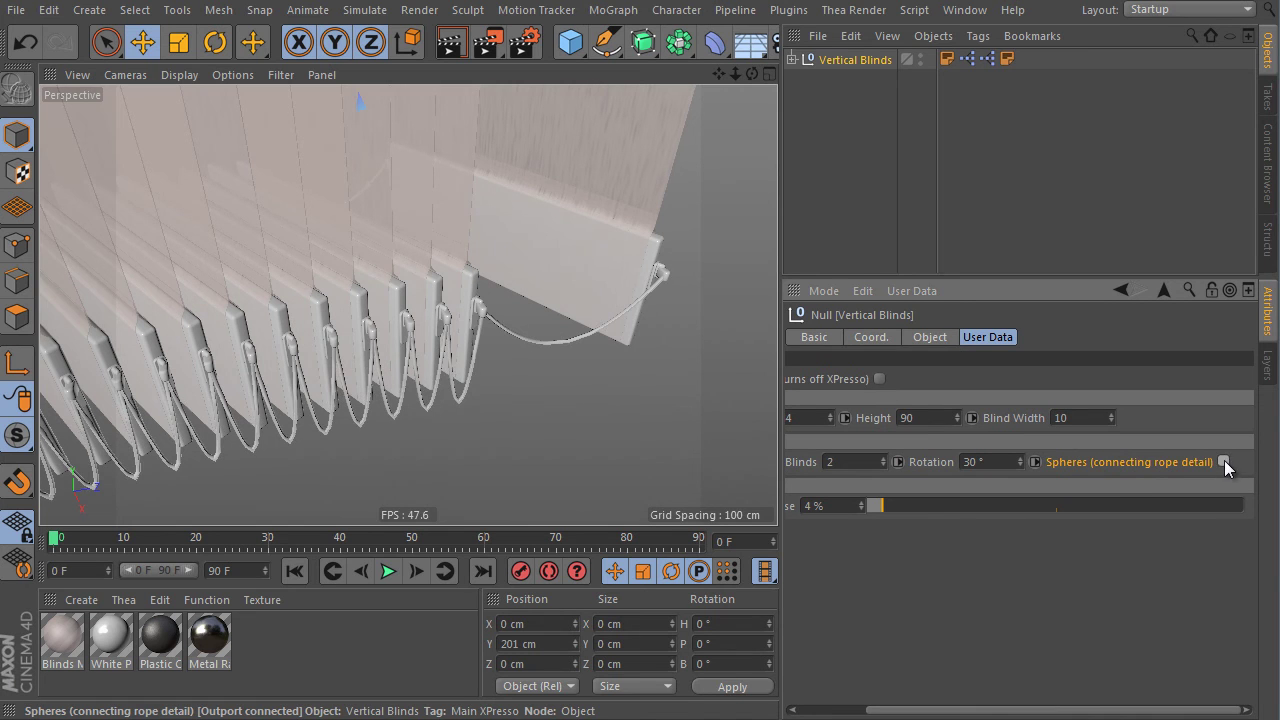
left_click(1223, 462)
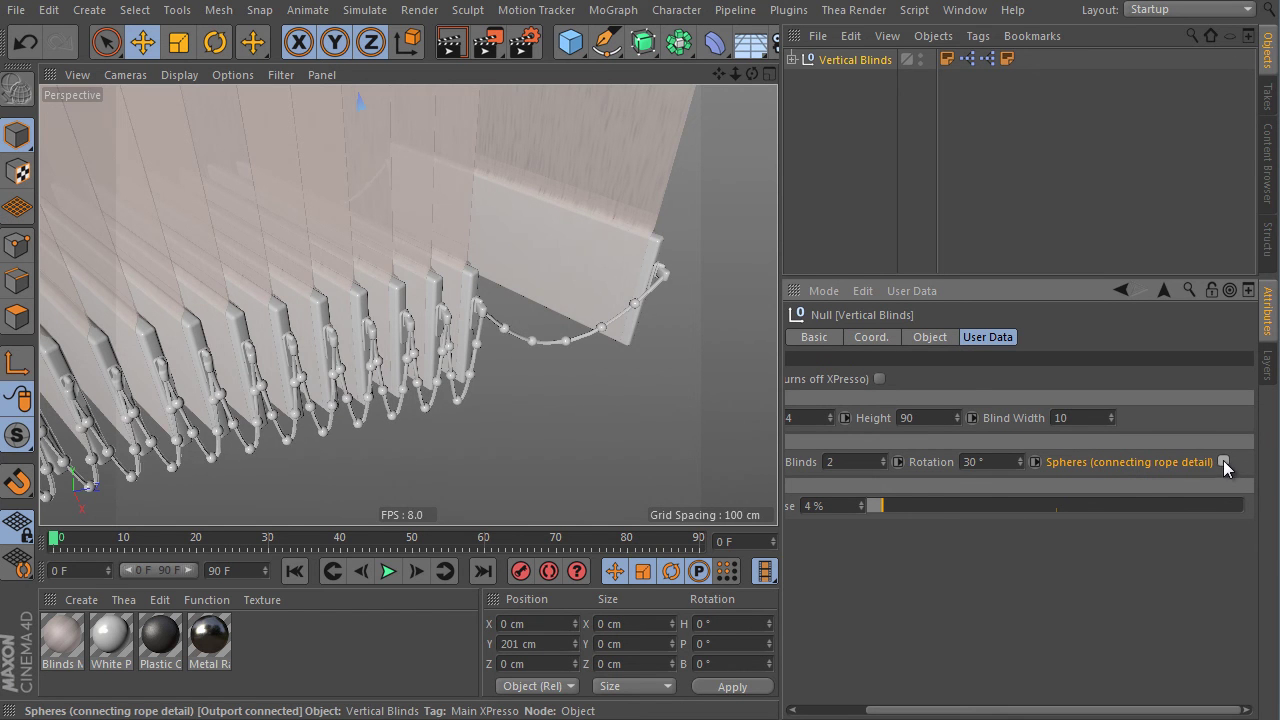
left_click(1223, 462)
left_click(1223, 462)
left_click_drag(457, 286, 517, 167, "alt")
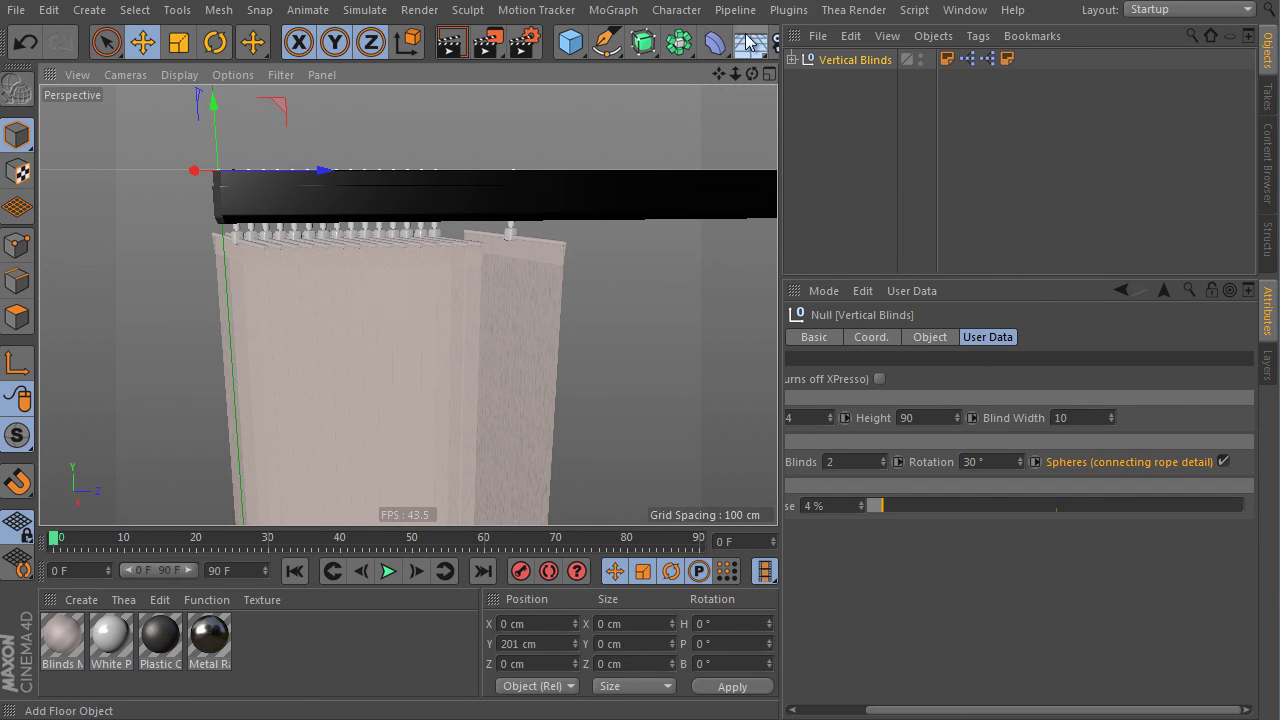
- Look through the MoGraph menu without adding anything, then widen the Attributes area
left_click(613, 14)
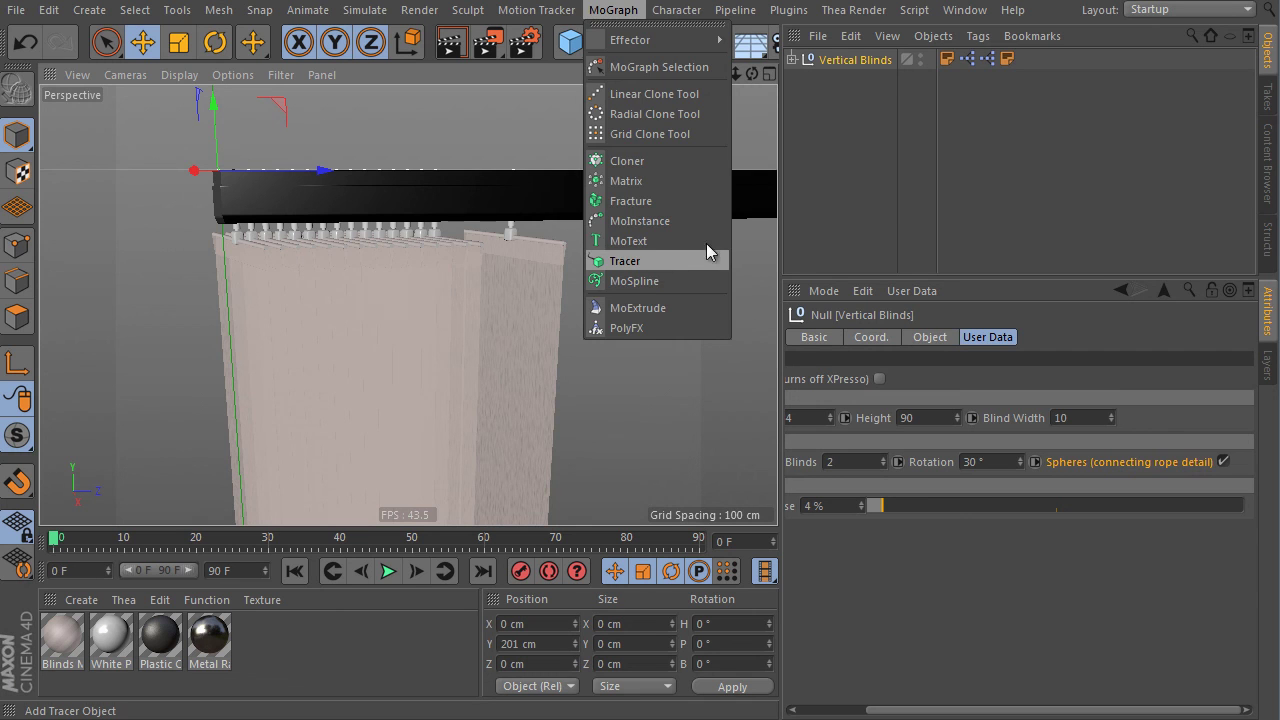
key("Escape")
left_click_drag(779, 218, 708, 218)
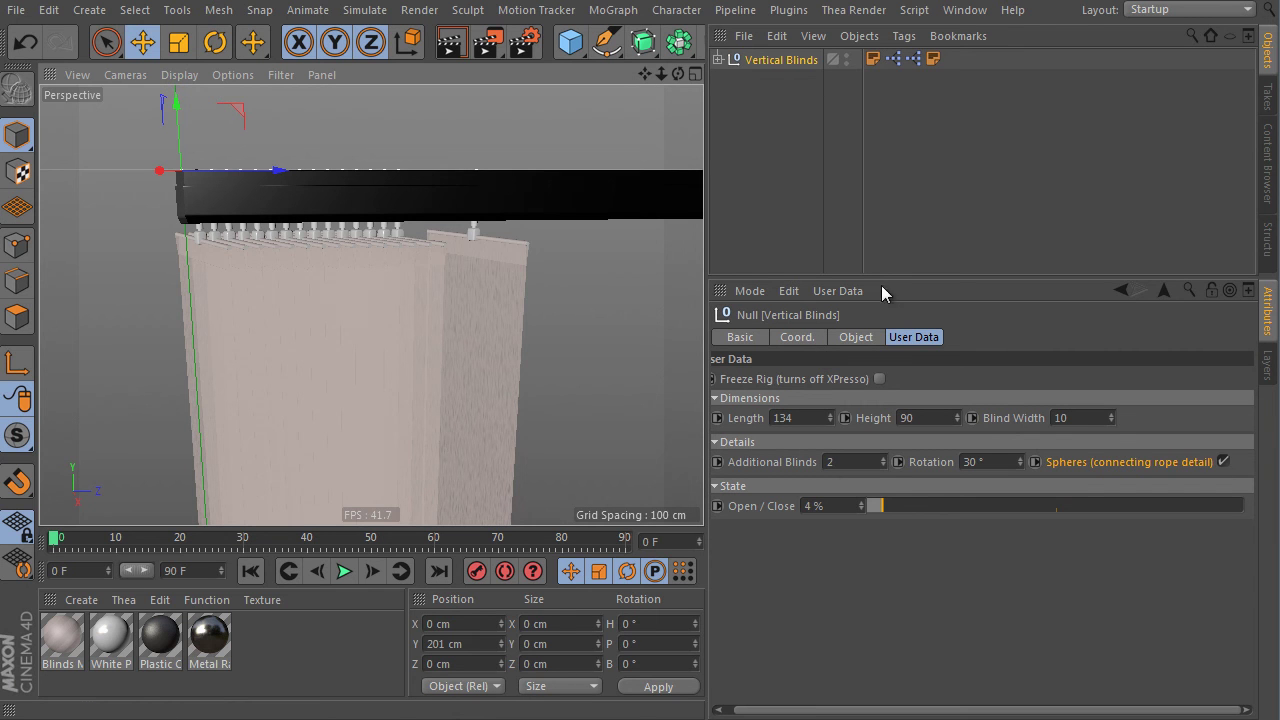
- Enable Freeze Rig to switch off the blinds' XPresso, then view the frozen rig
left_click(880, 380)
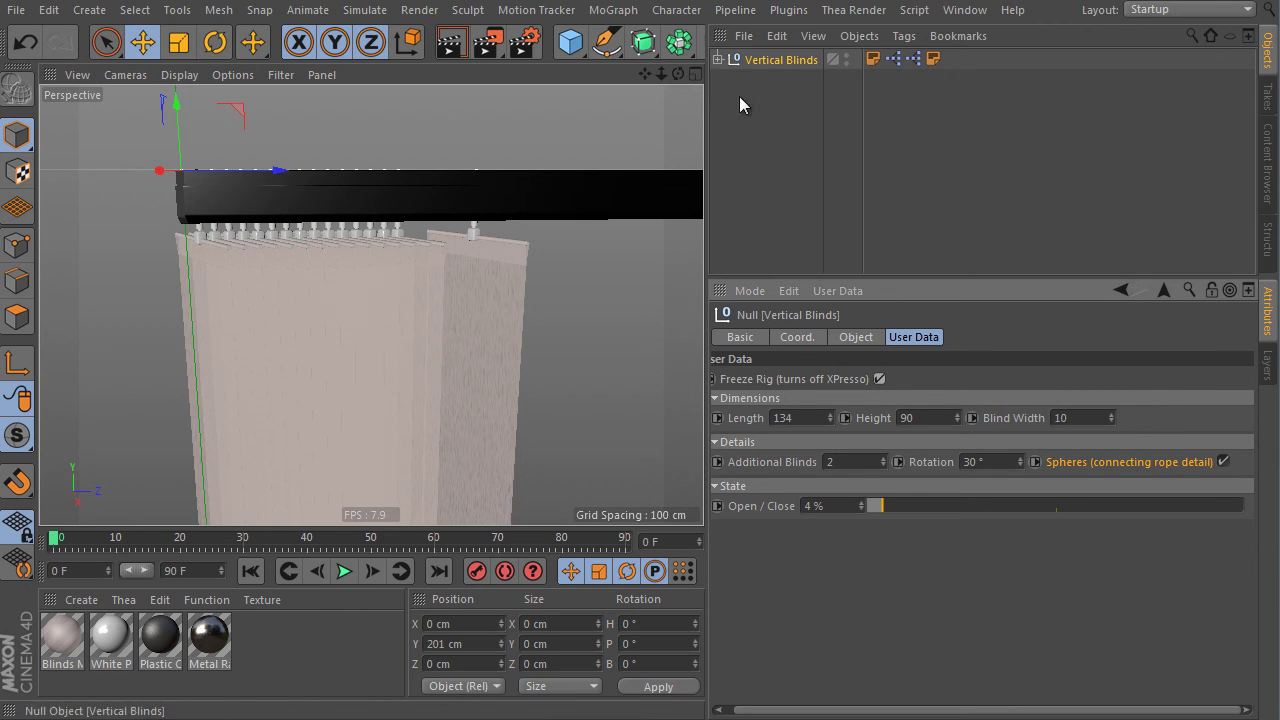
mouse_move(500, 286)
left_mouse_down("alt")
mouse_move(520, 234)
mouse_move(473, 305)
mouse_move(425, 310)
mouse_move(470, 242)
mouse_move(491, 276)
mouse_move(472, 273)
mouse_move(478, 298)
left_mouse_up("alt")
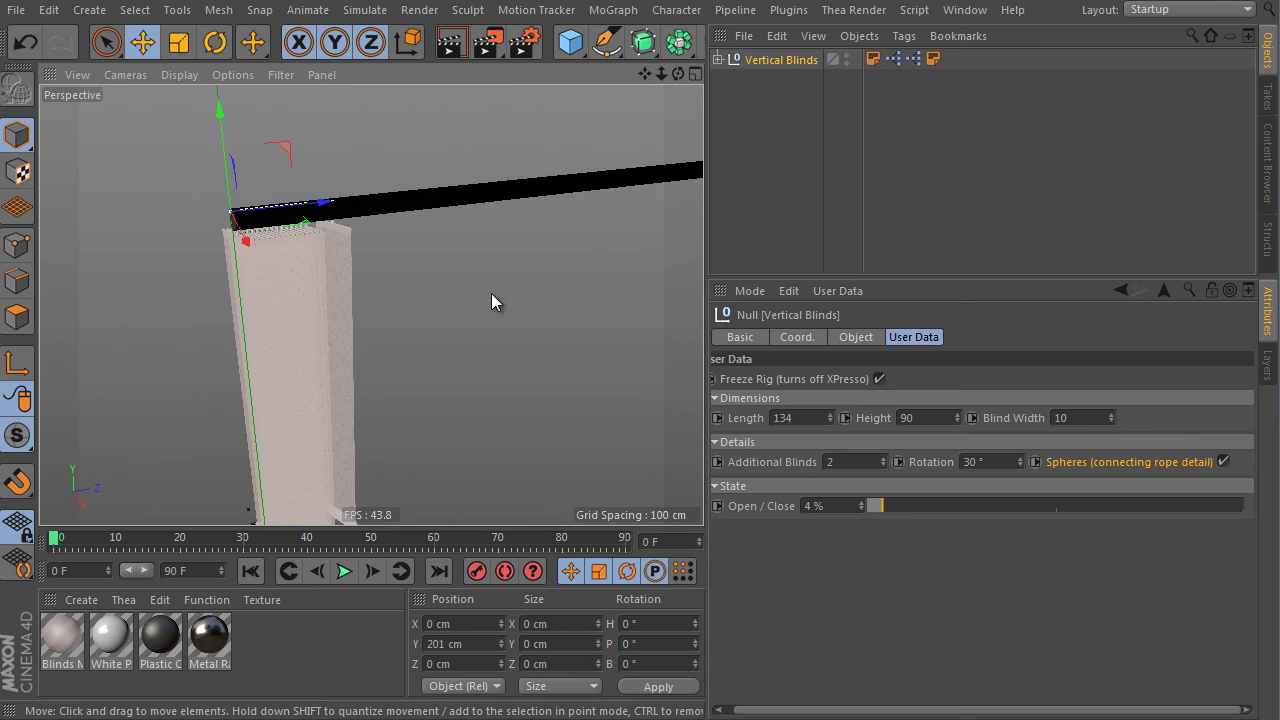
left_click_drag(496, 299, 489, 248, "alt")
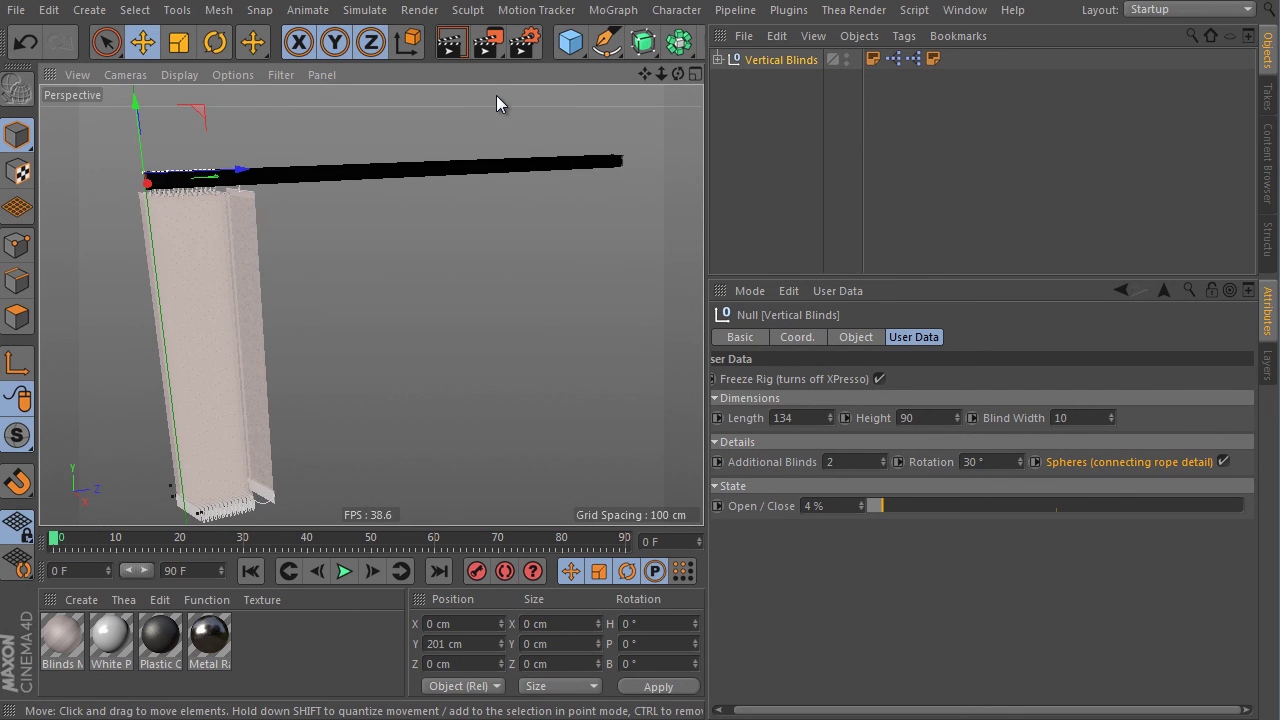